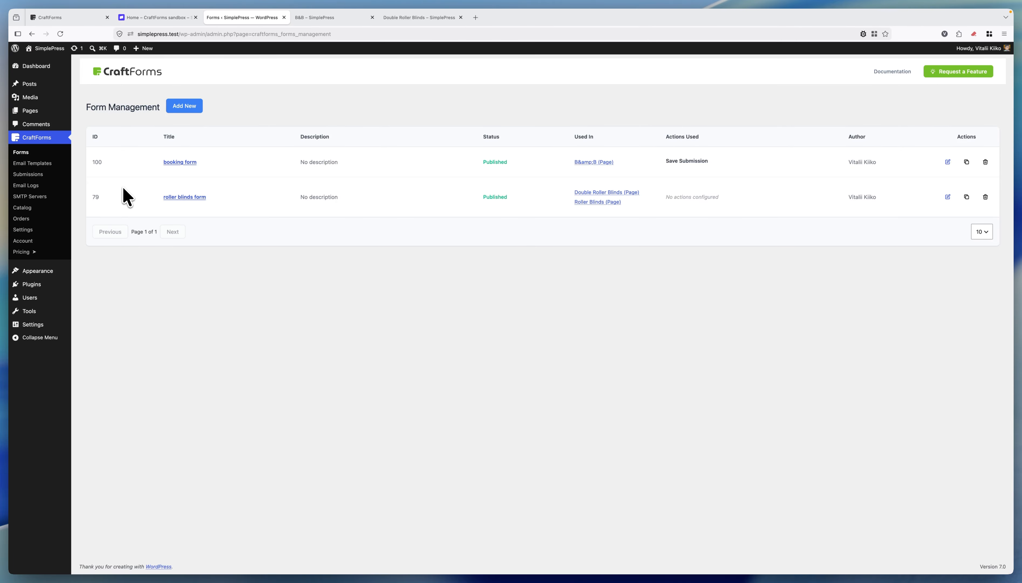
Step: Open the CraftForms Payments settings and scroll through the Stripe panel's empty test and live key fields
click(31, 230)
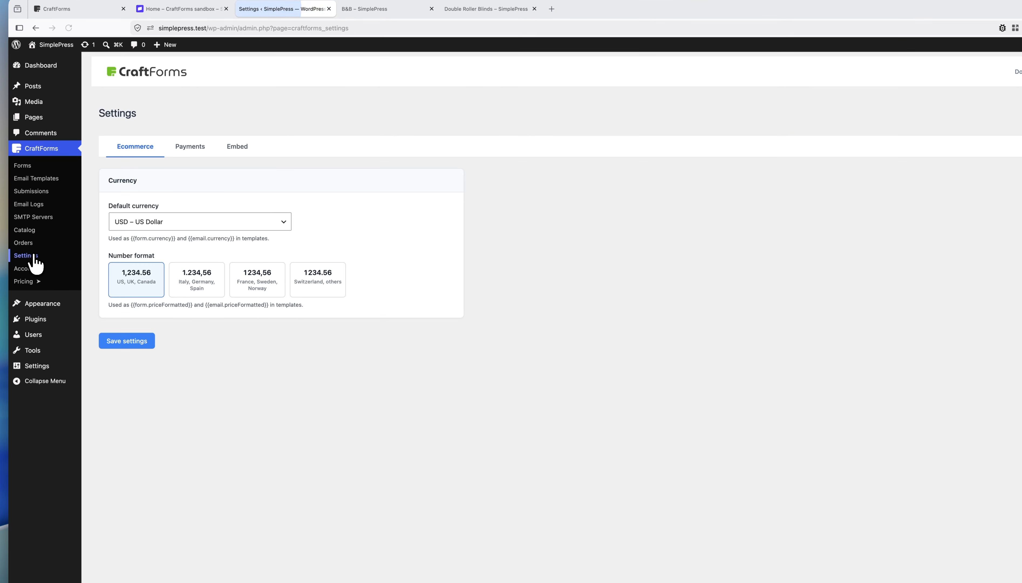
click(196, 150)
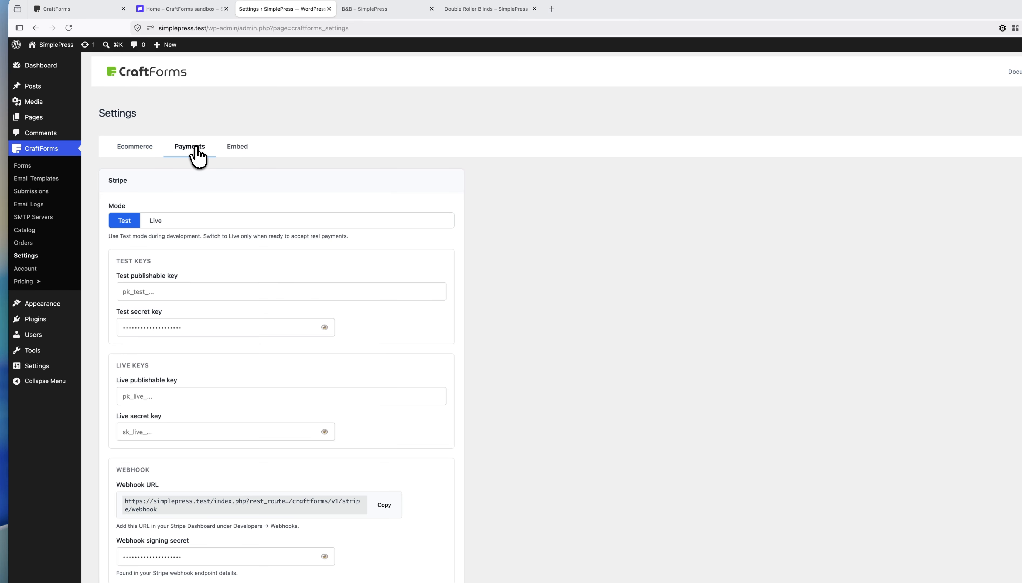
scroll(384, 226, down, 2)
scroll(383, 227, down, 3)
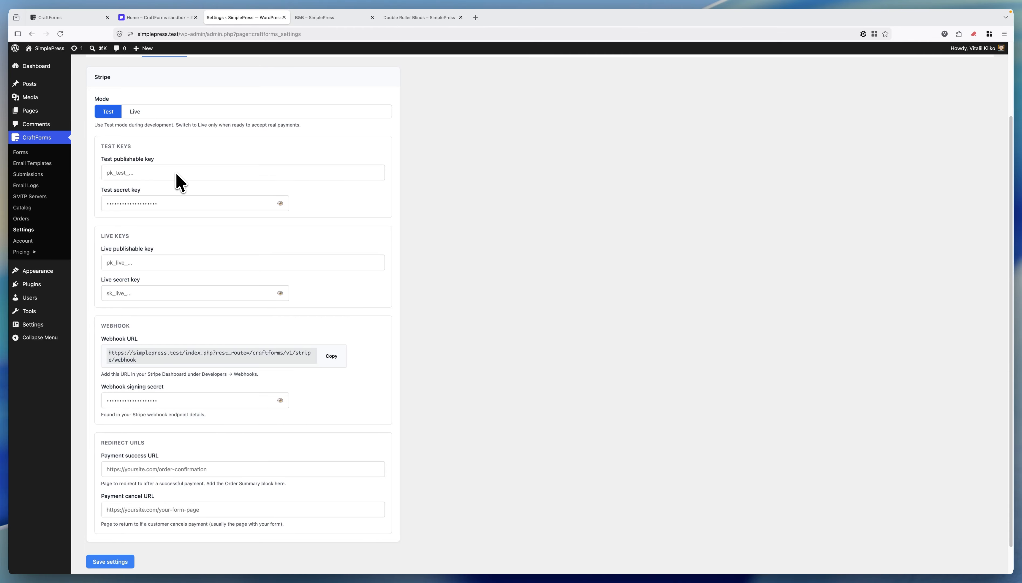
Step: Copy the sandbox test publishable key from Stripe's Developers API keys page
click(161, 18)
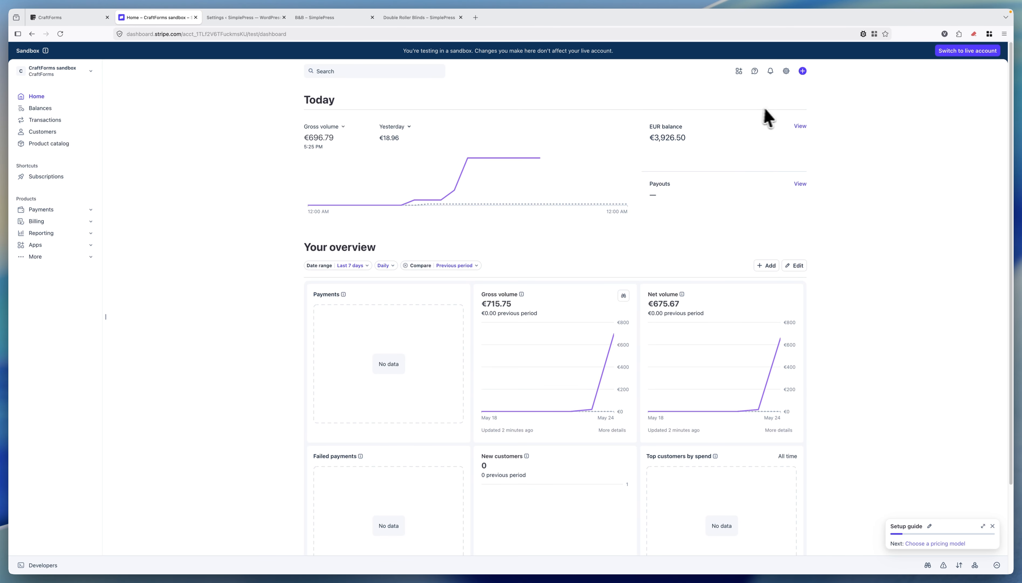
click(785, 72)
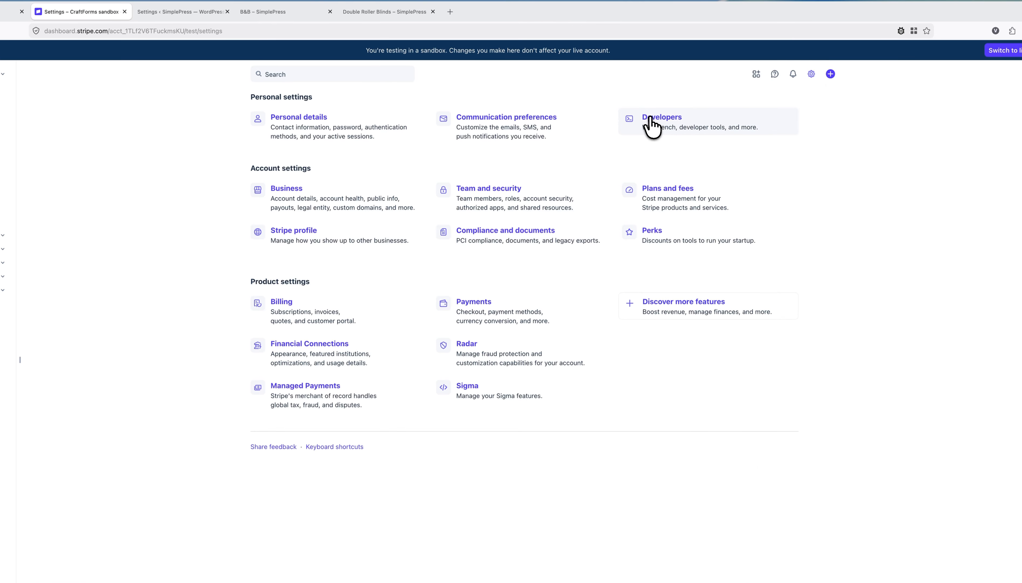
click(664, 119)
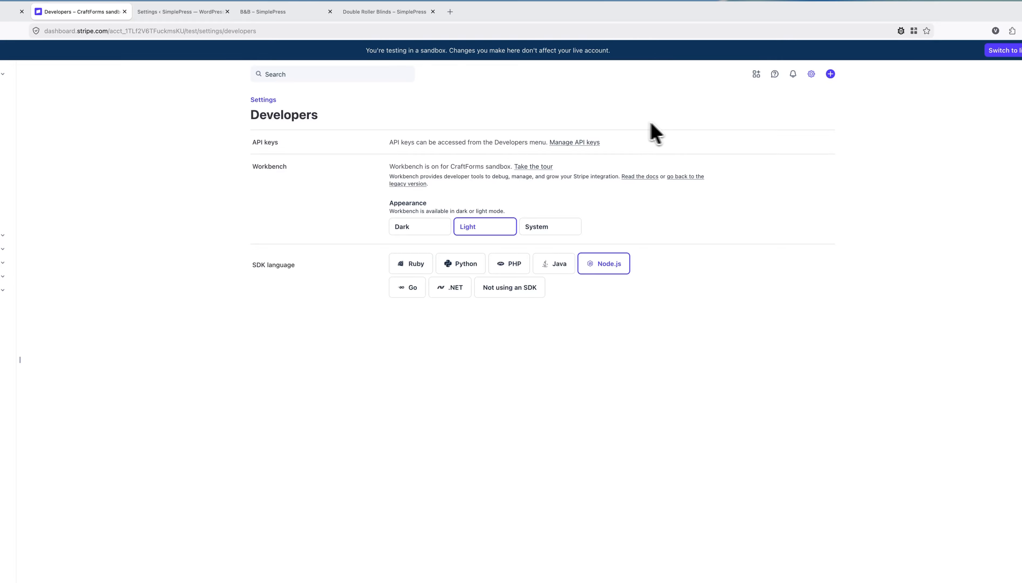
click(580, 142)
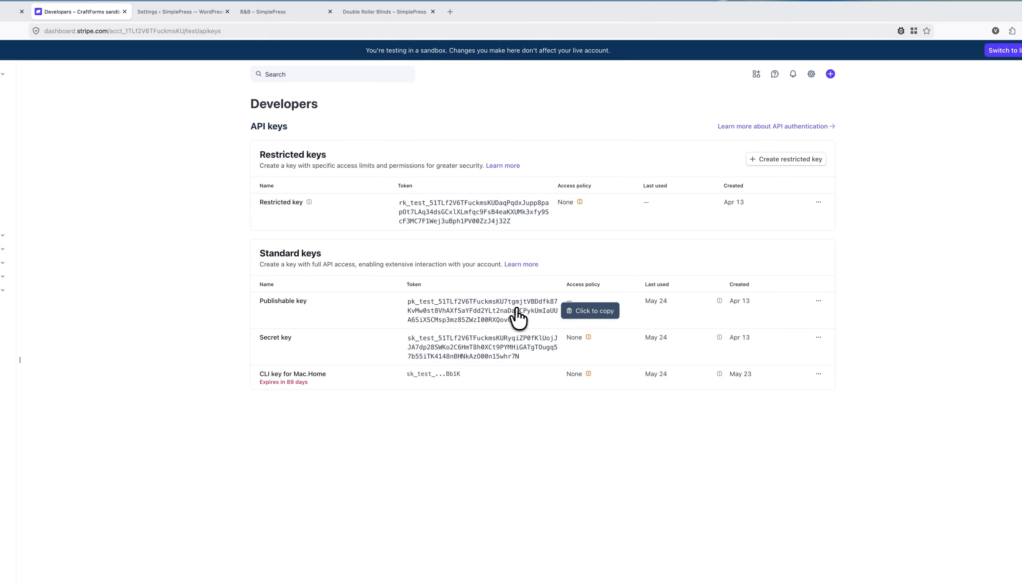
click(470, 316)
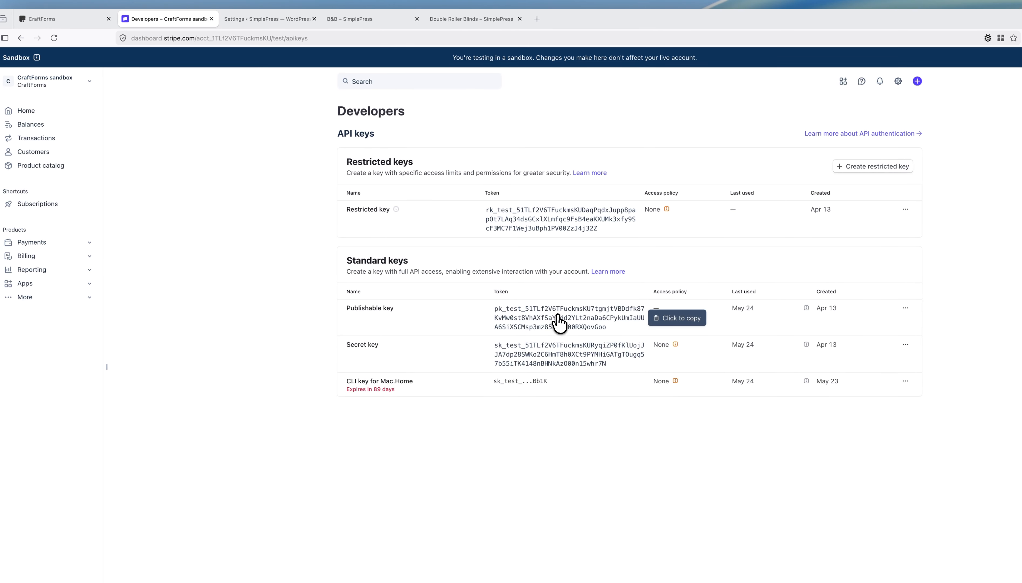
click(473, 313)
Step: Paste the Stripe test publishable and secret keys into CraftForms' test key fields
click(256, 21)
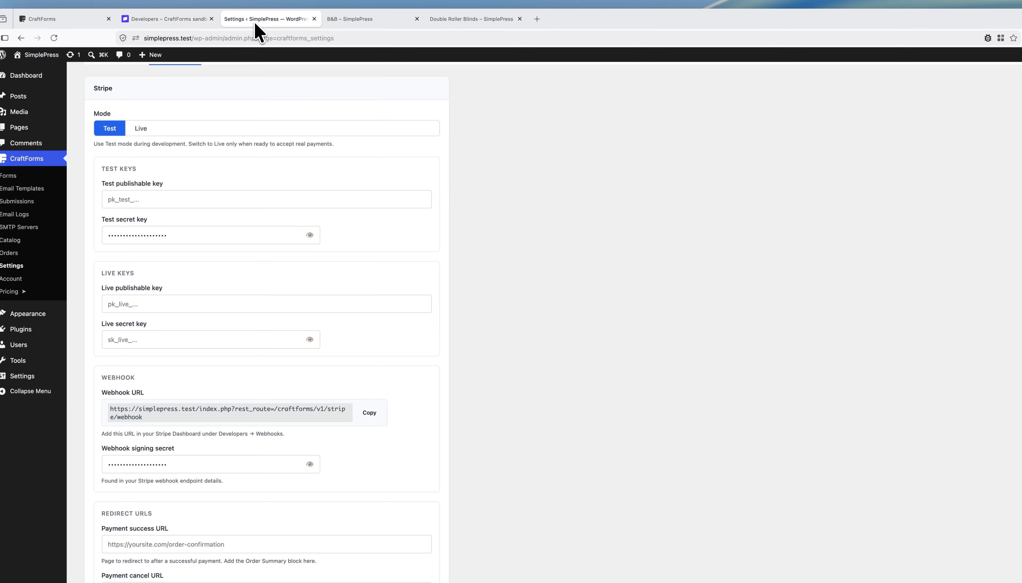
click(177, 201)
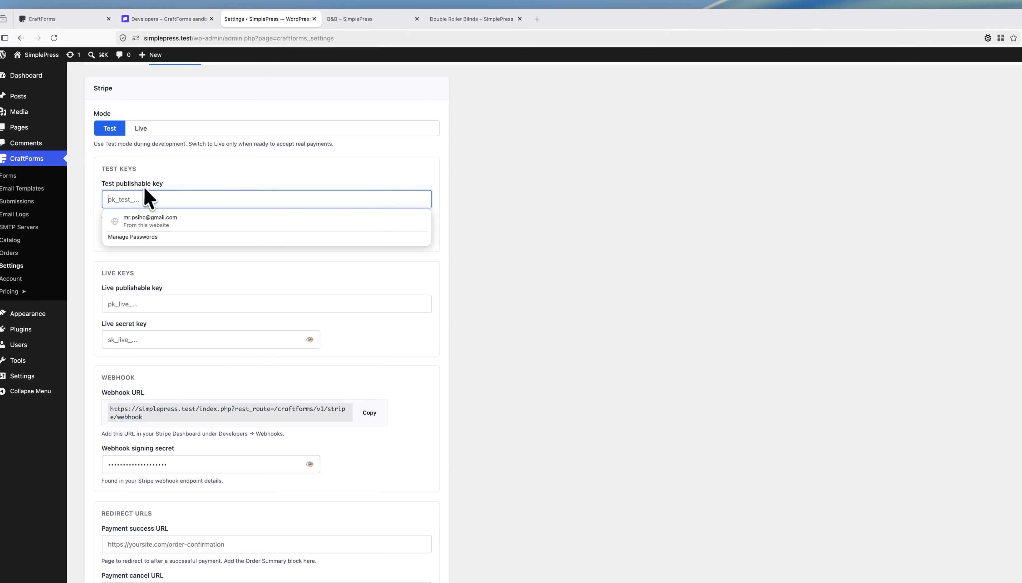
key(super+v)
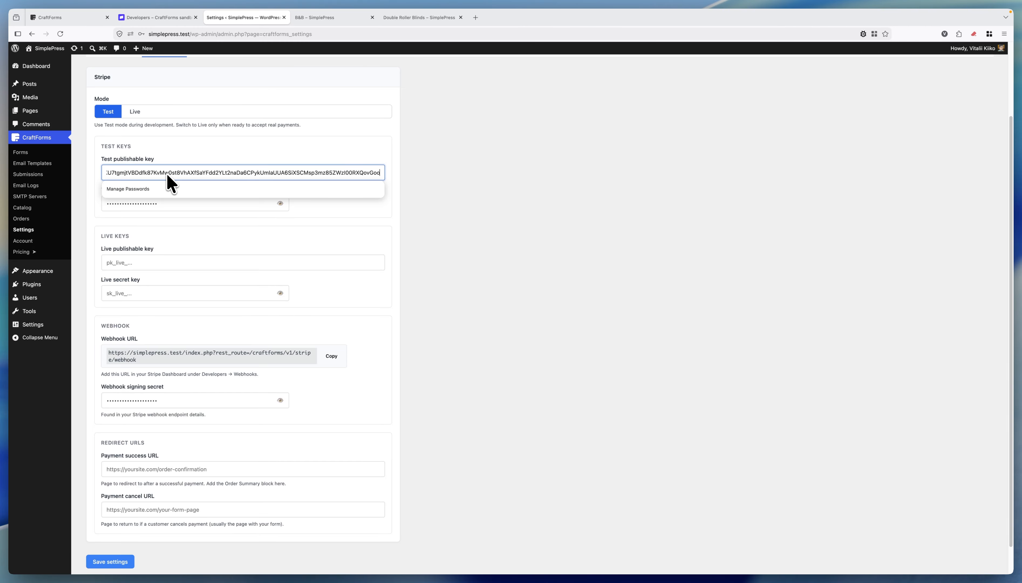
click(169, 21)
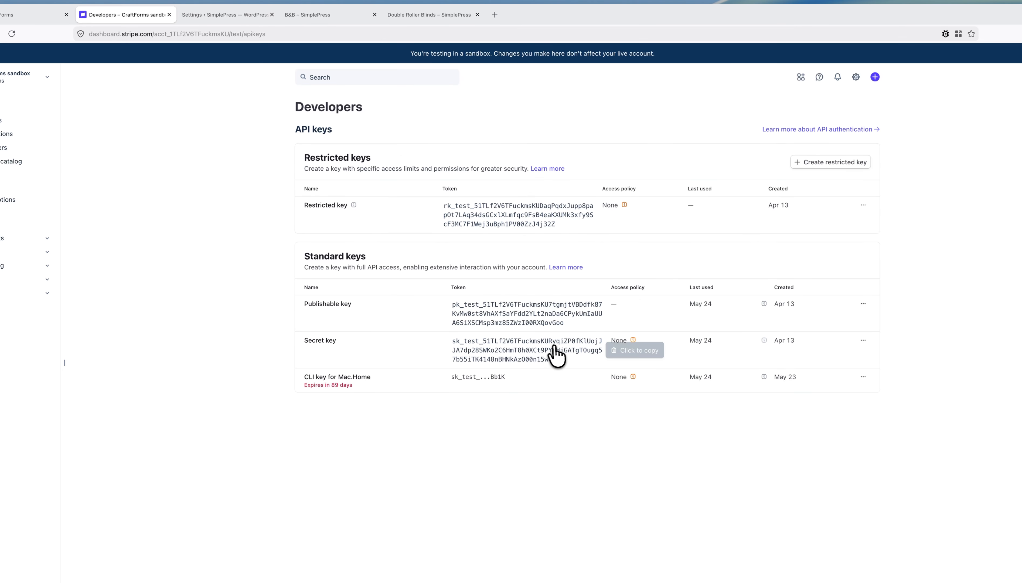
click(571, 350)
click(225, 15)
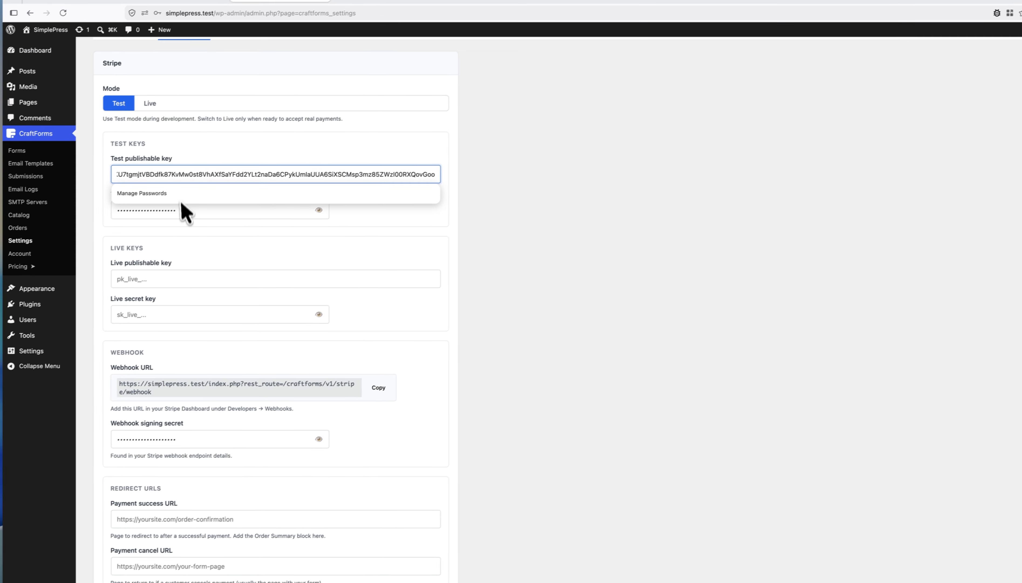
click(198, 207)
key(super+v)
Step: Save the Stripe key settings and return to the CraftForms Forms list
scroll(253, 300, down, 2)
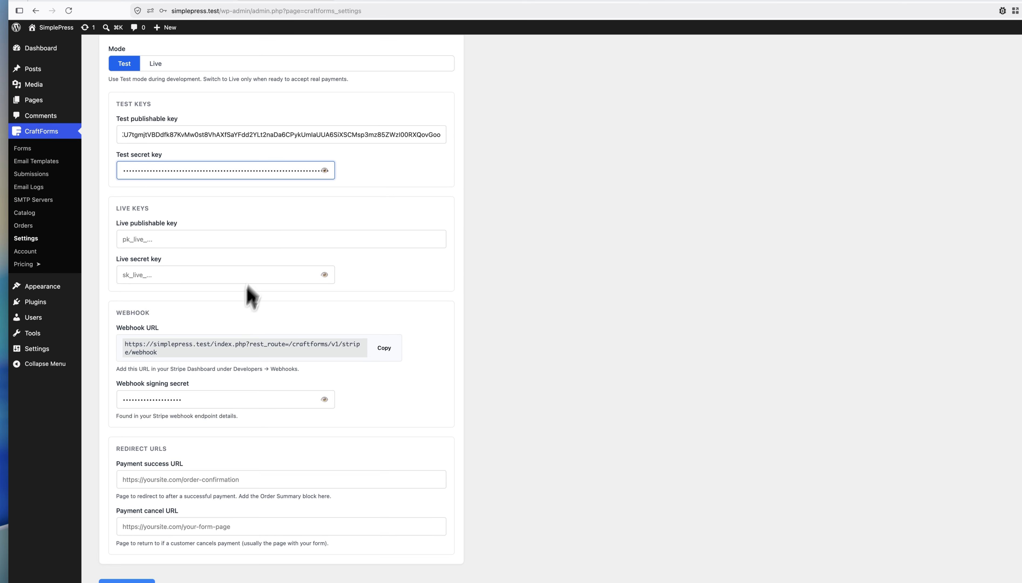
click(121, 541)
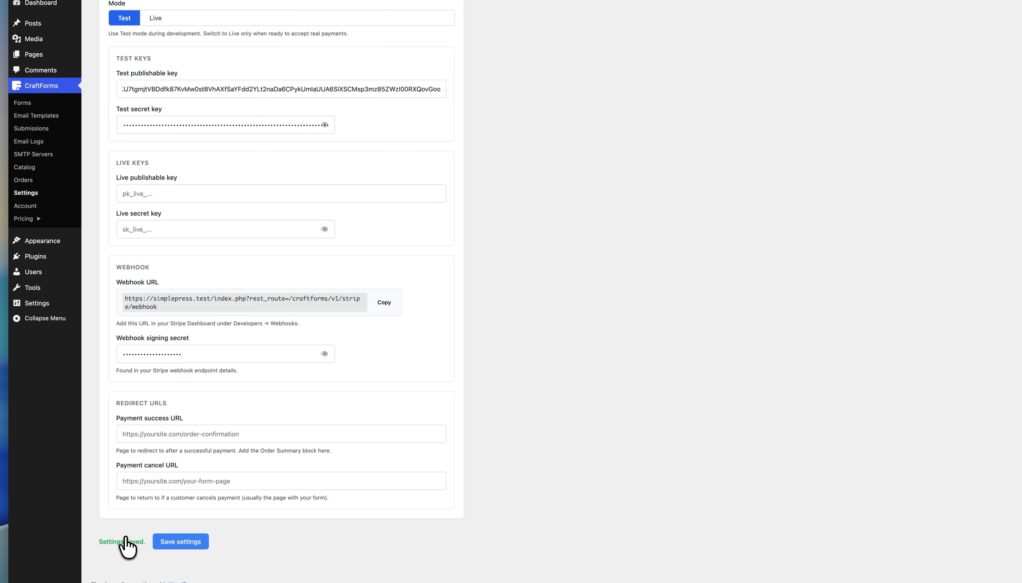
scroll(189, 244, up, 4)
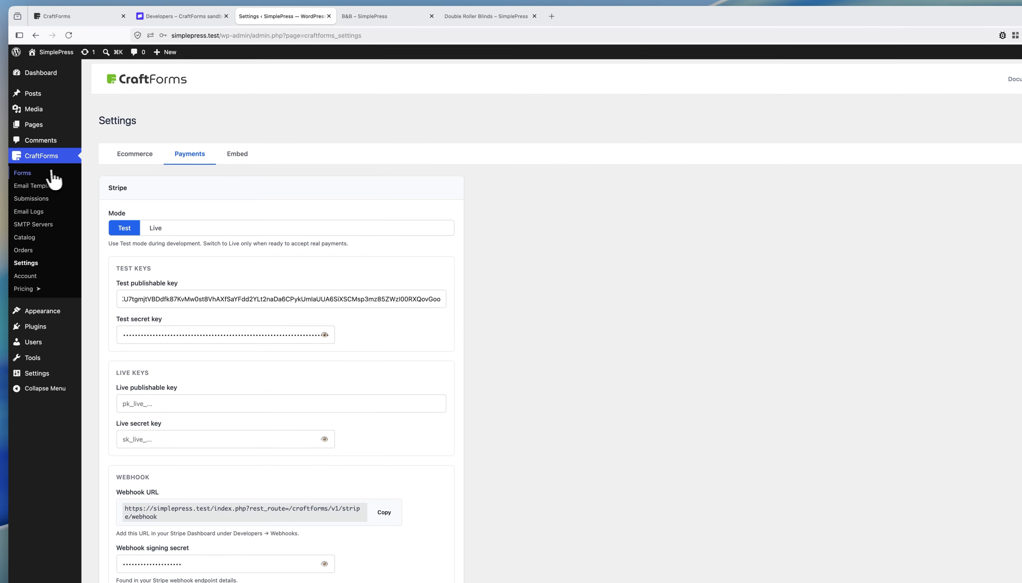
click(52, 174)
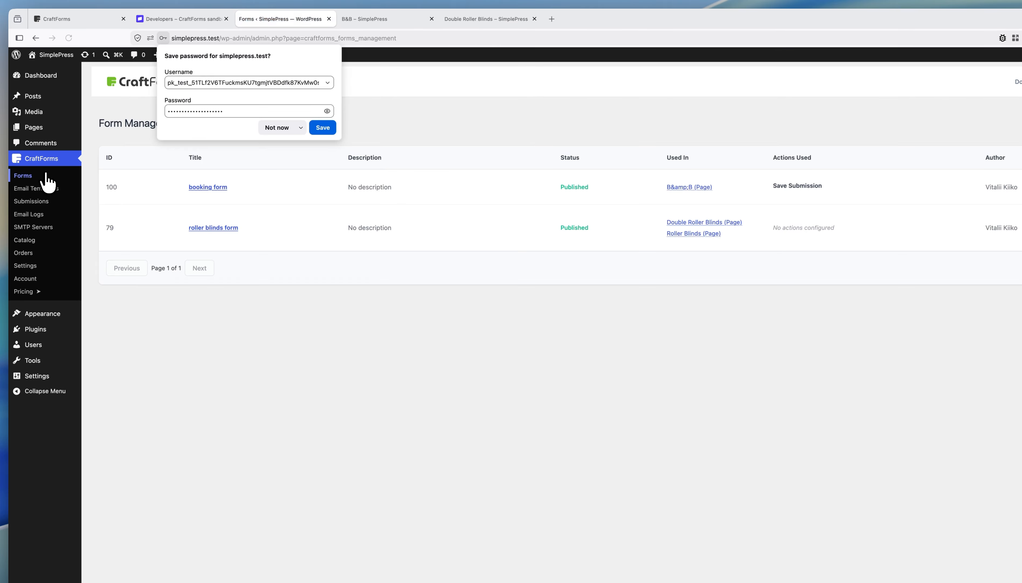
Step: Dismiss the save-password prompt, open 'booking form' in the editor and scroll to its Book button
click(277, 124)
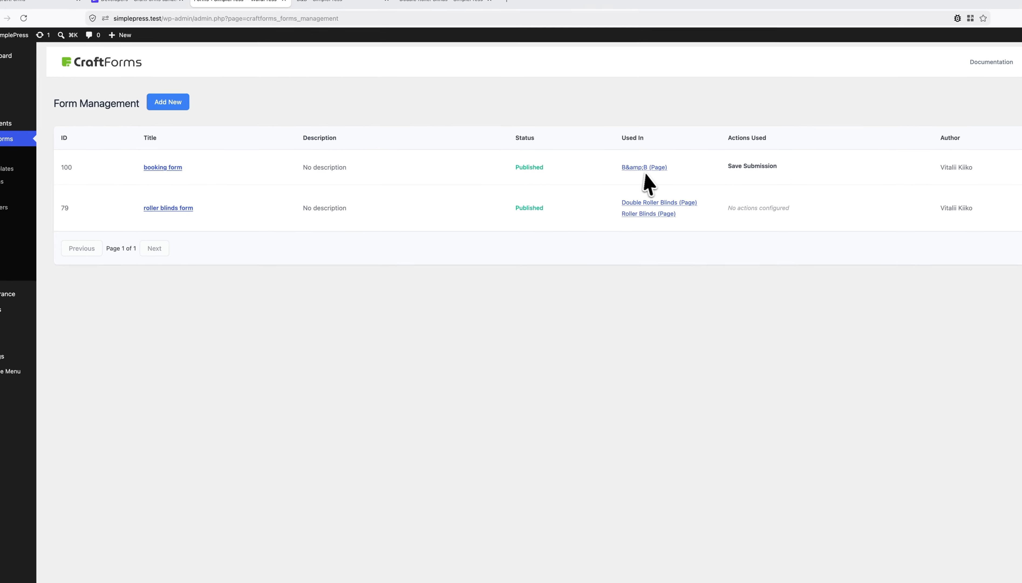
click(166, 167)
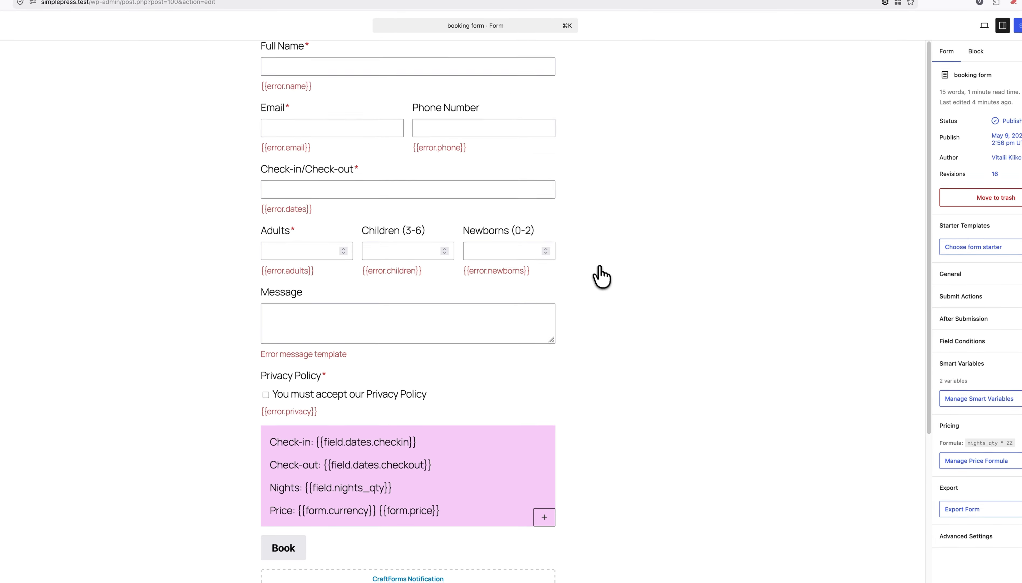
scroll(669, 285, down, 3)
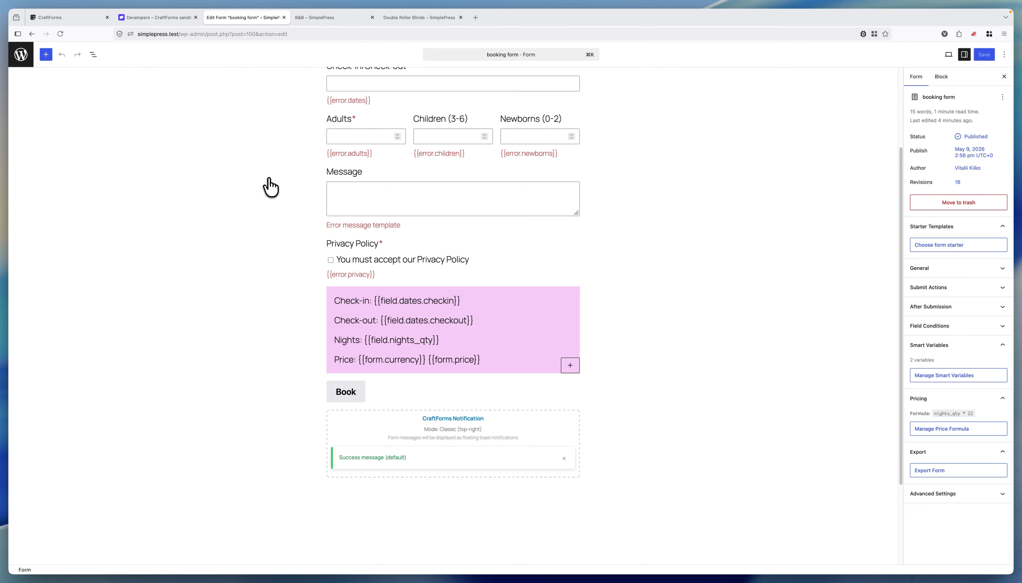
Step: Find the CraftForms Payment block by searching 'craft' and place it below the Book button
click(46, 55)
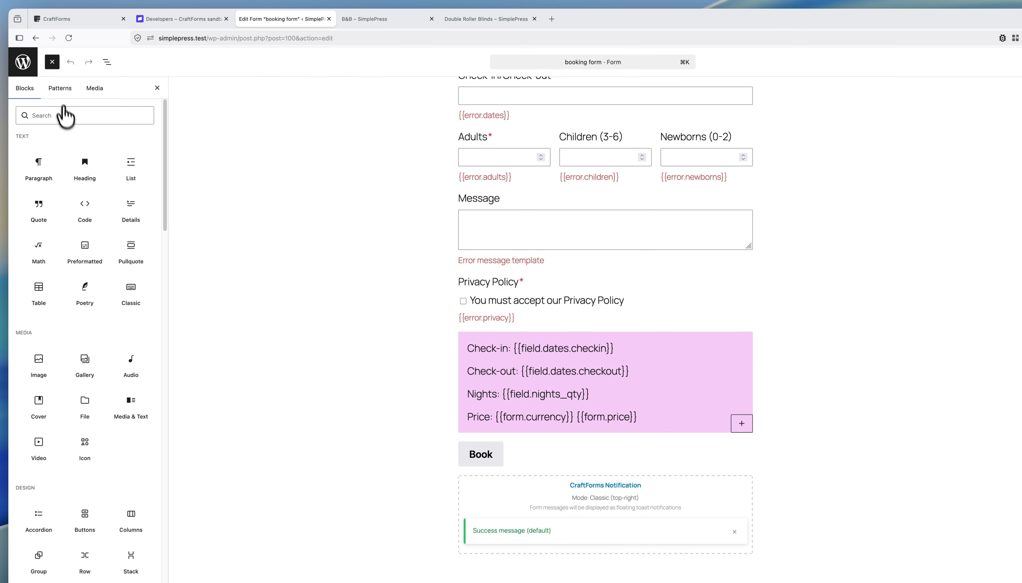
click(66, 116)
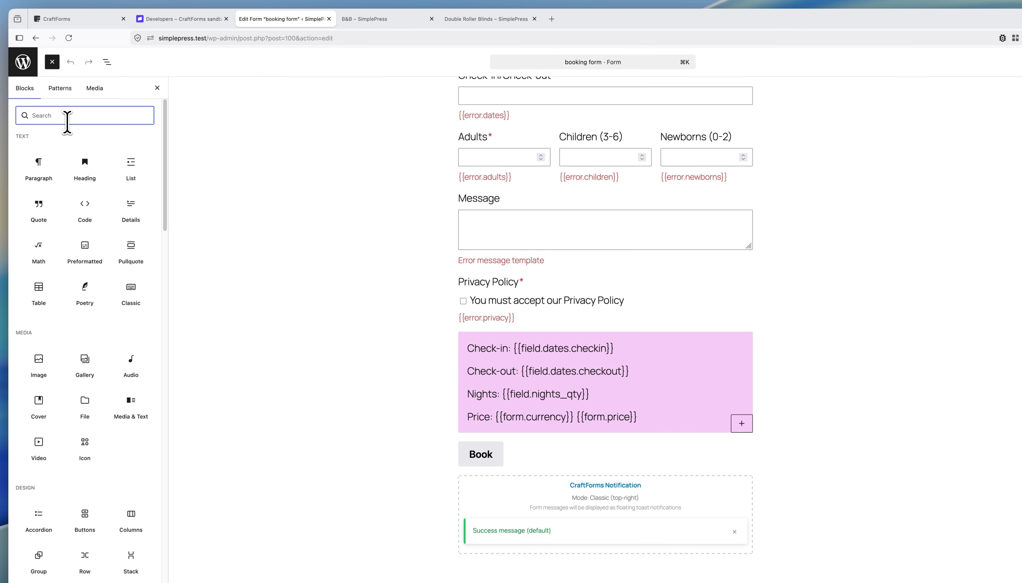
text(carf)
key(BackSpace)
key(BackSpace)
key(BackSpace)
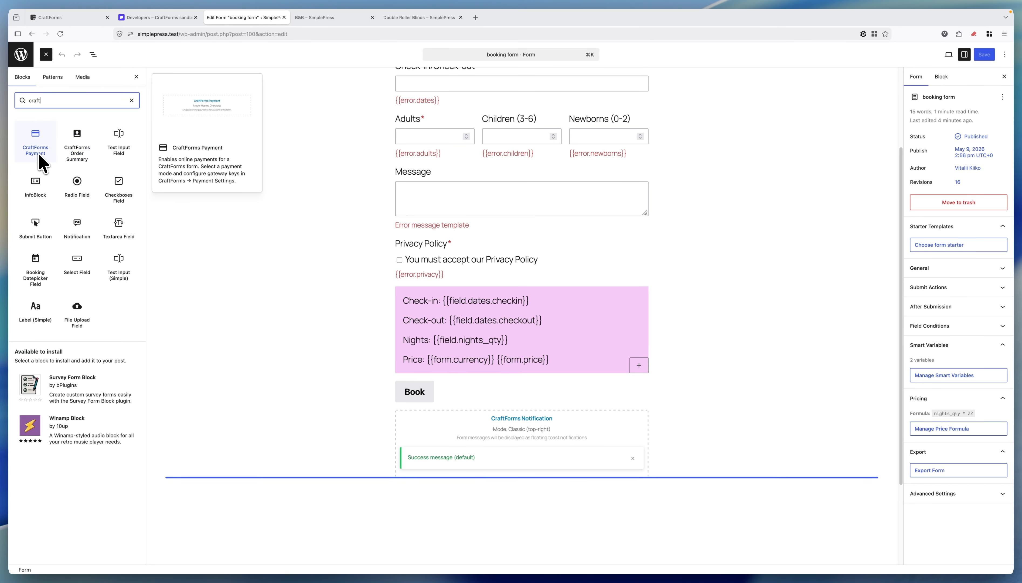
drag(39, 151, 489, 418)
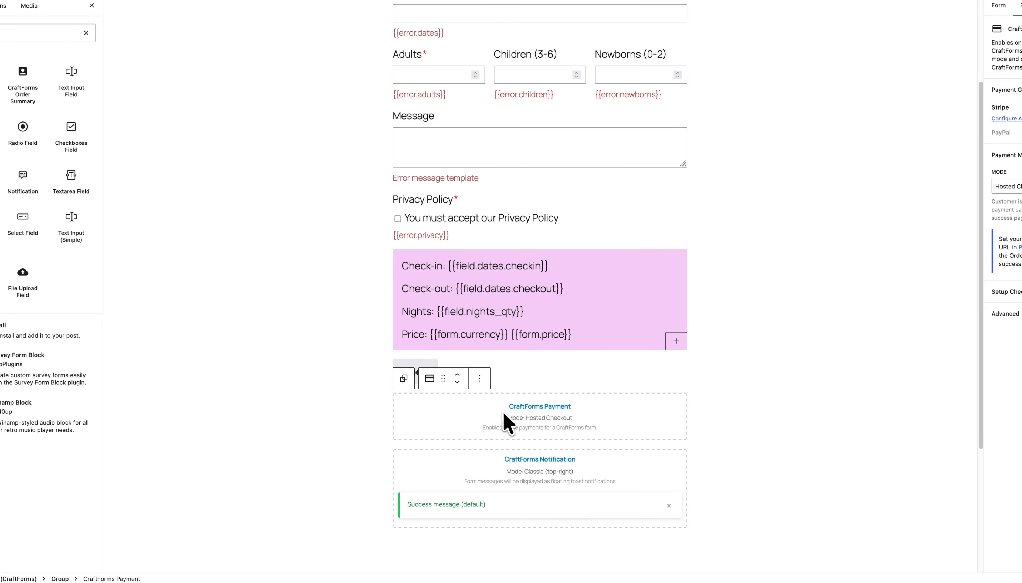
click(107, 61)
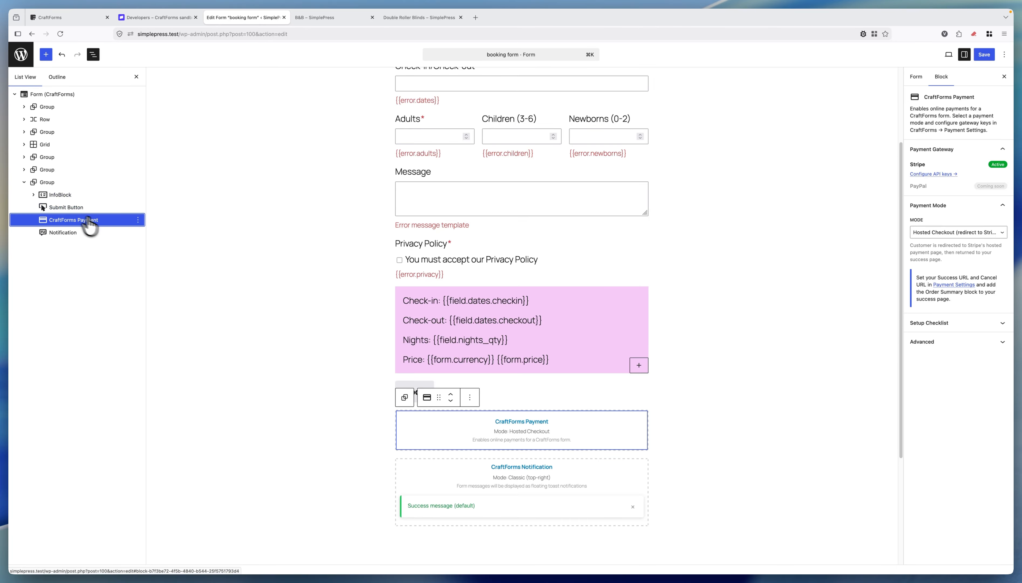
Step: Set the CraftForms Payment block's Mode to Embedded Payment and save the booking form
click(959, 206)
click(959, 219)
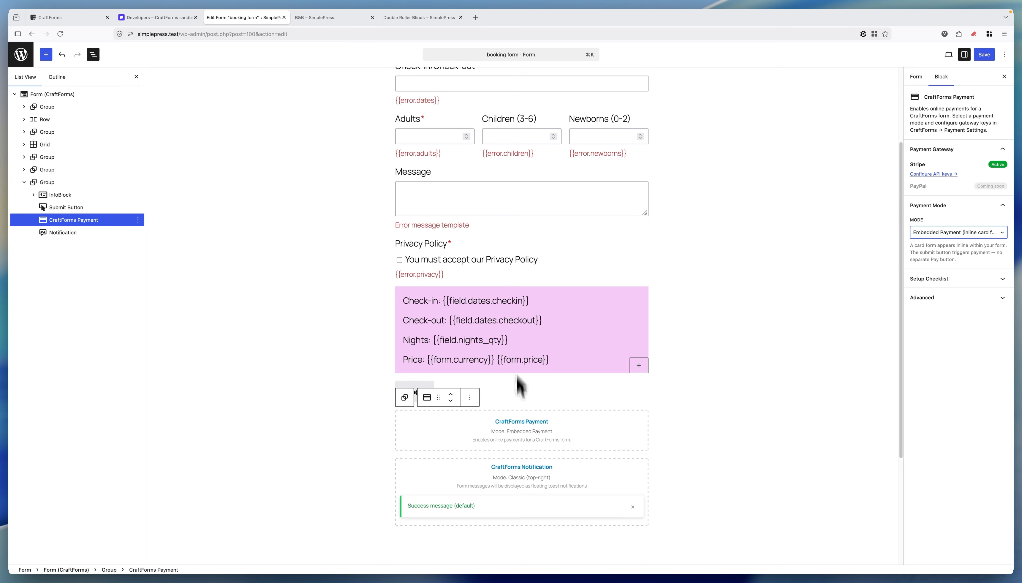
click(603, 430)
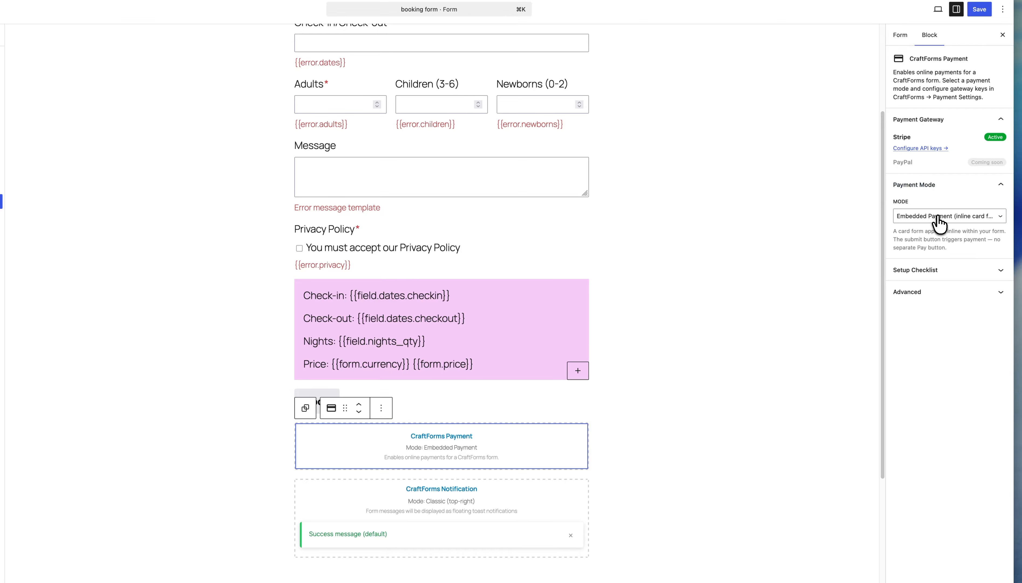
click(949, 217)
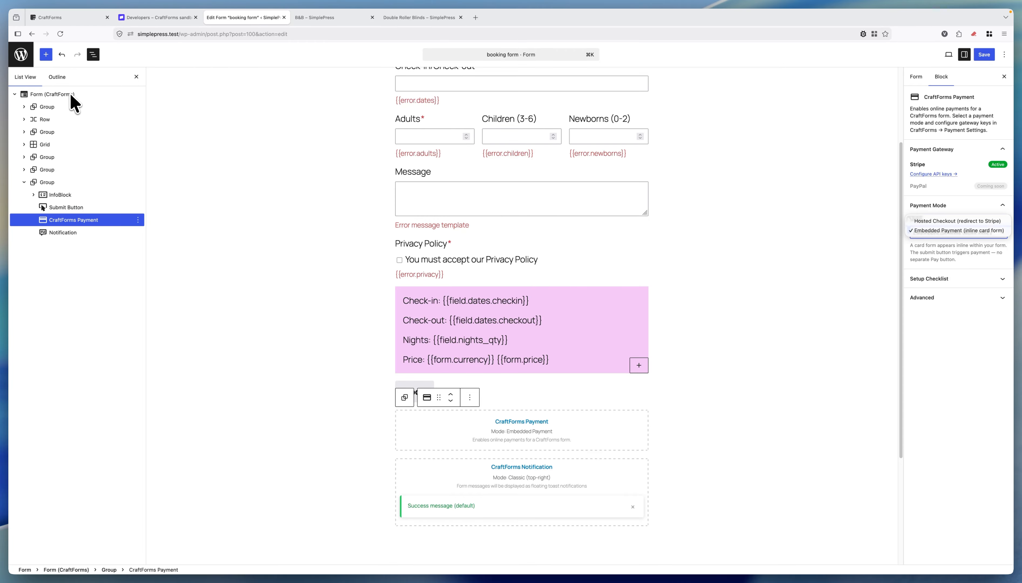
click(482, 458)
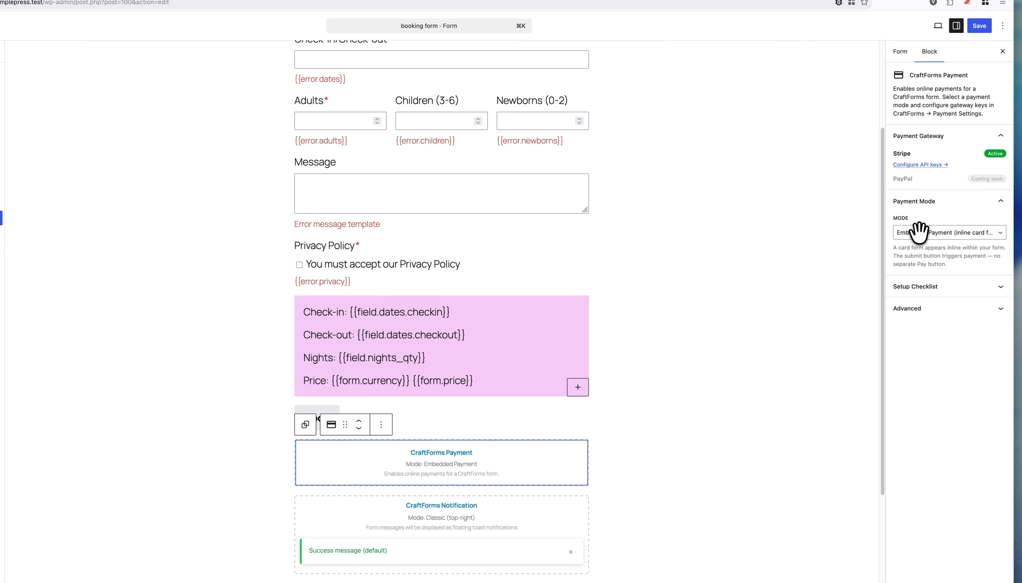
click(979, 28)
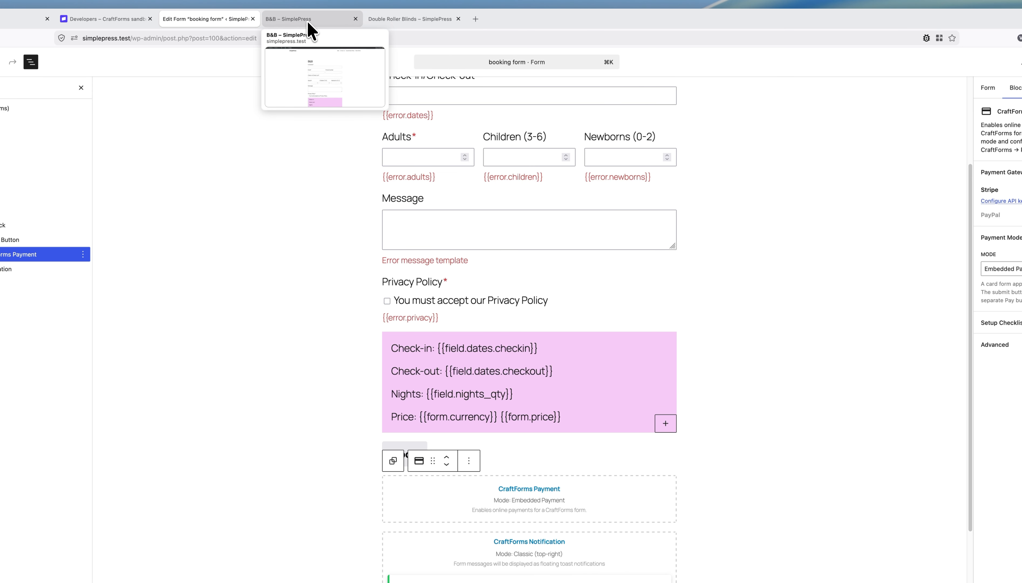
Step: Reload the live B&B page and enter the guest's full name and e-mail in the booking form
click(310, 27)
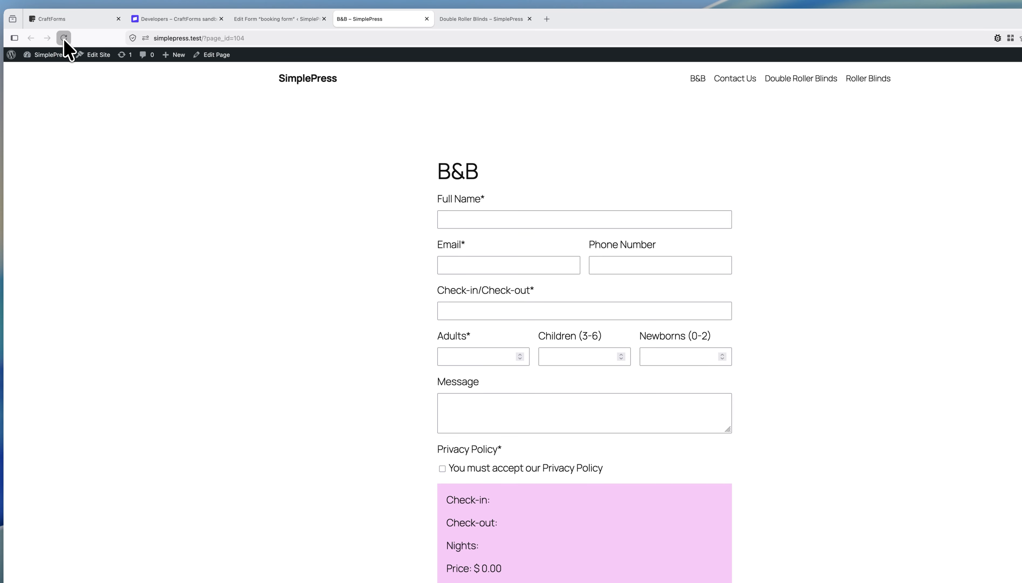
click(64, 39)
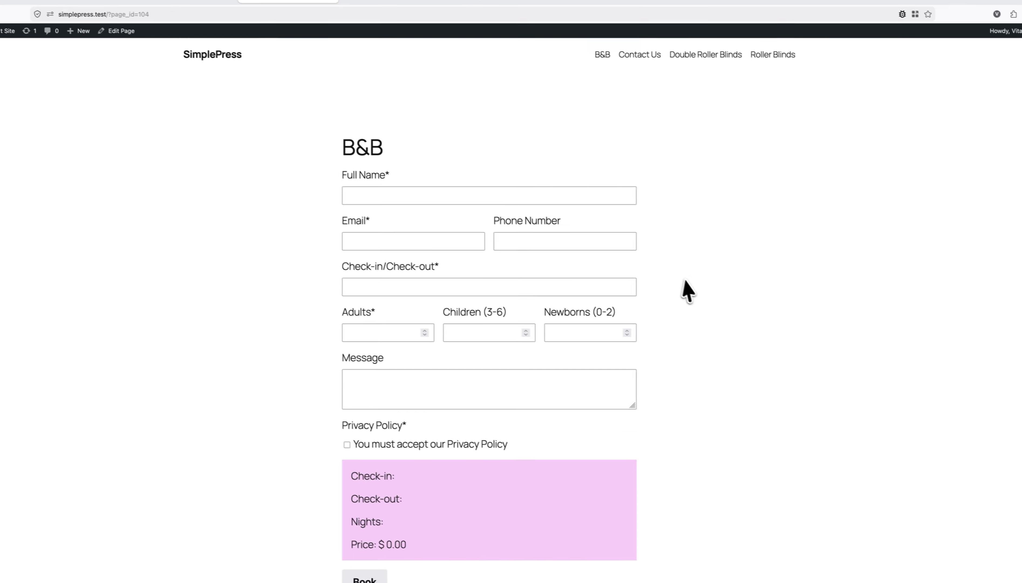
scroll(688, 290, down, 5)
scroll(690, 274, up, 5)
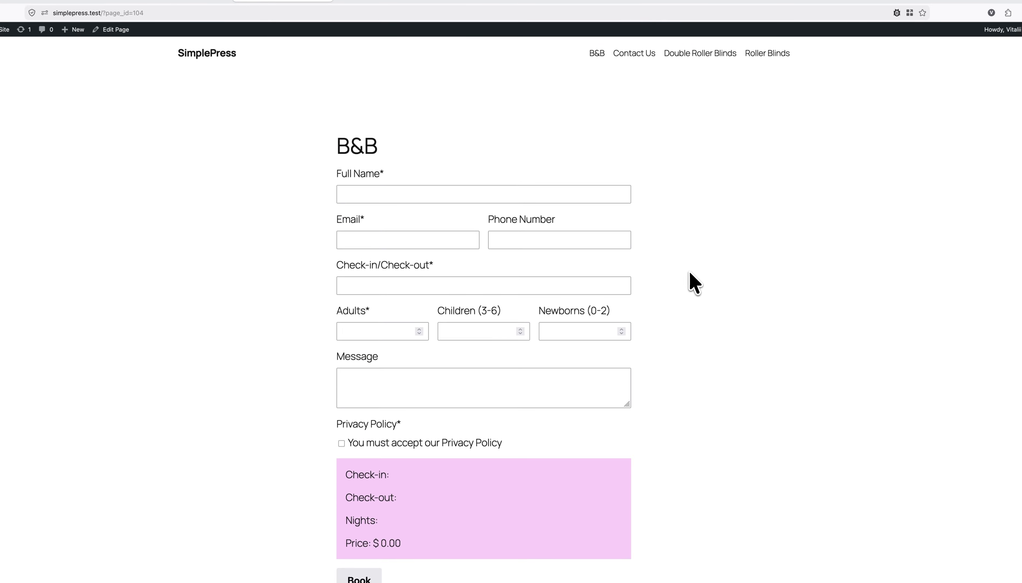
click(454, 199)
text(John Smith)
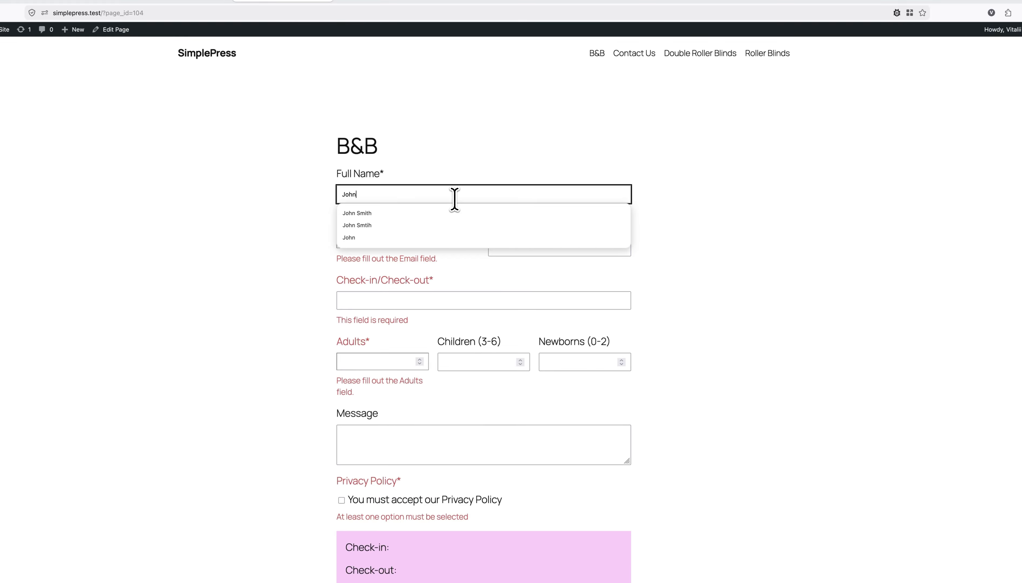
key(Tab)
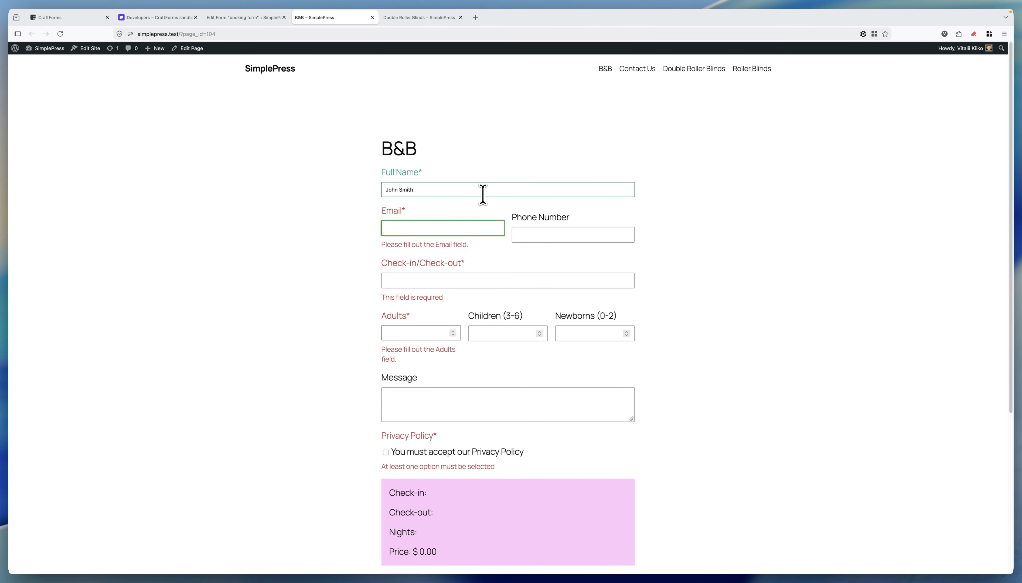
text(s@s.com)
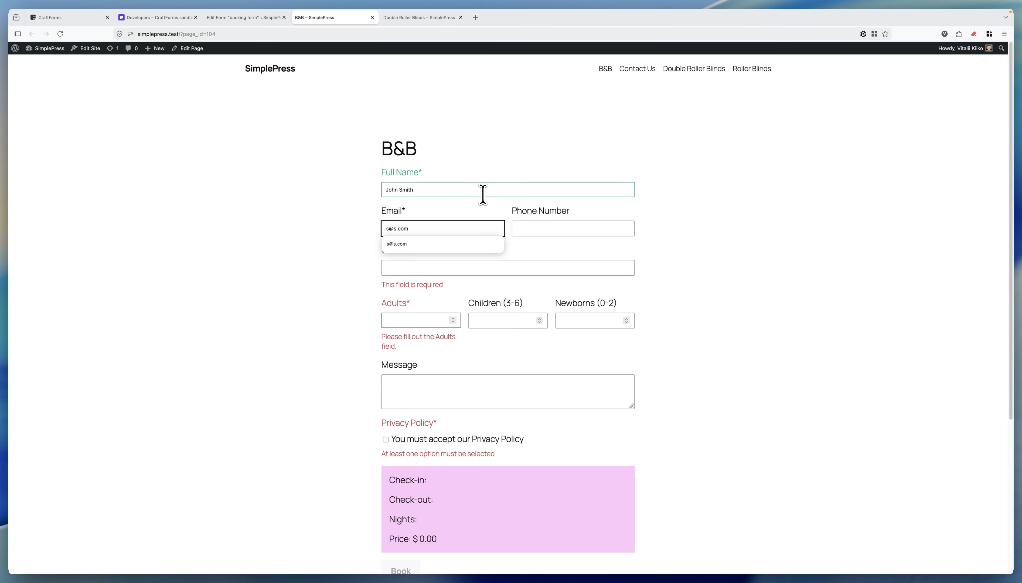
key(Tab)
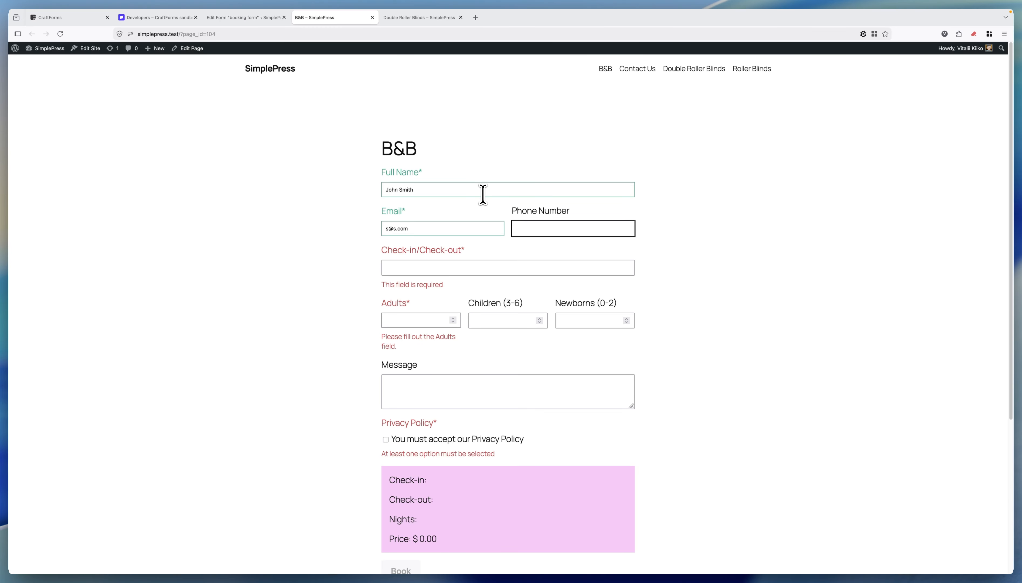
Step: Choose a 20–23 June 2026 stay and set Adults to 2
key(Tab)
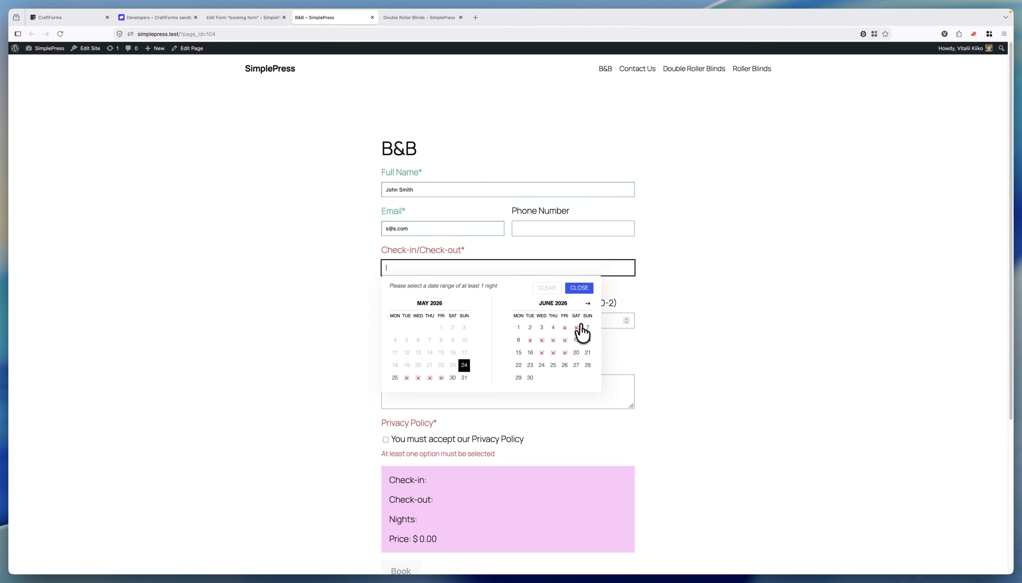
click(576, 352)
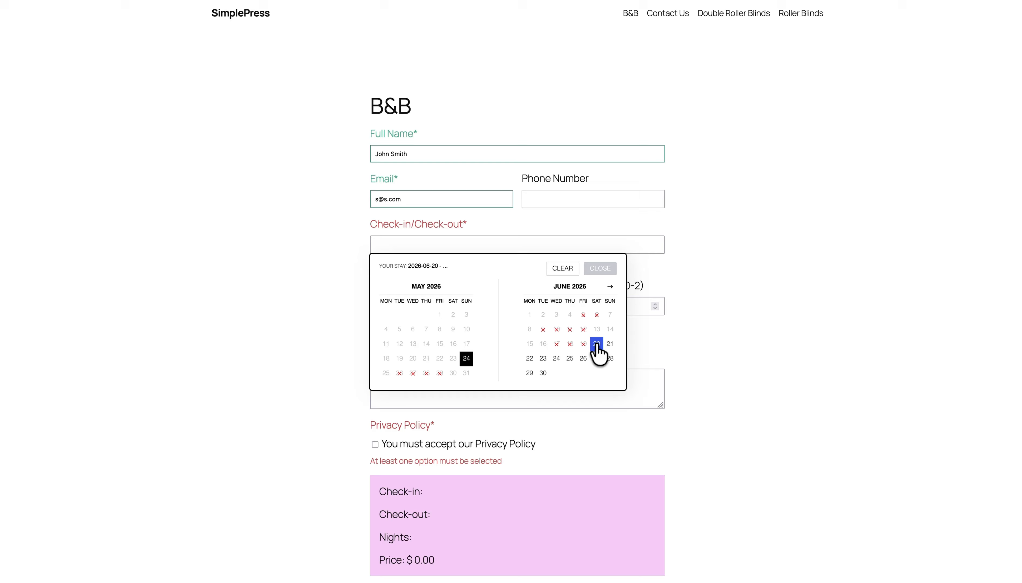
click(543, 358)
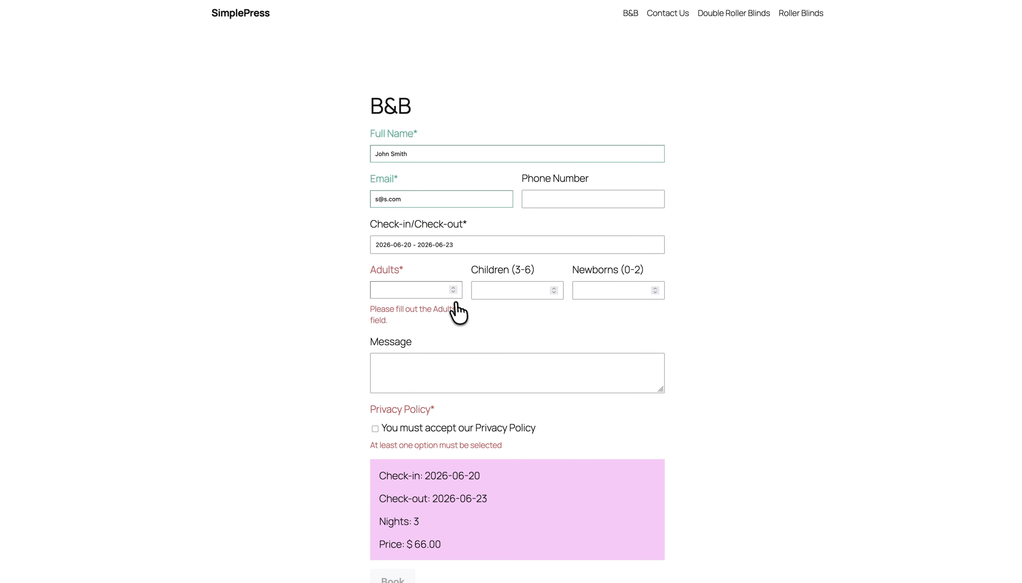
scroll(462, 321, down, 2)
click(452, 208)
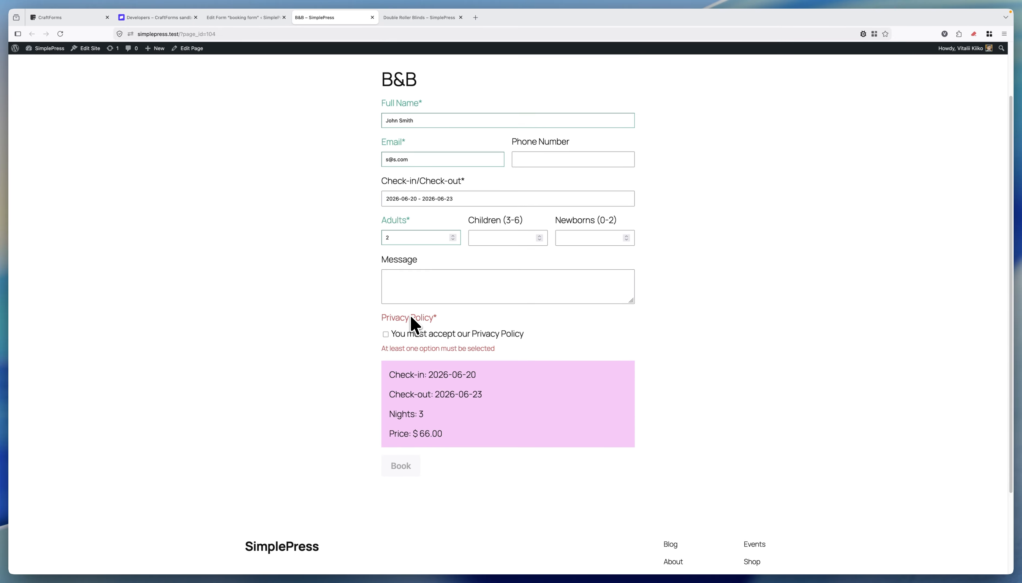
Step: Tick the Privacy Policy checkbox and scroll to reveal the embedded Stripe card fields
click(413, 335)
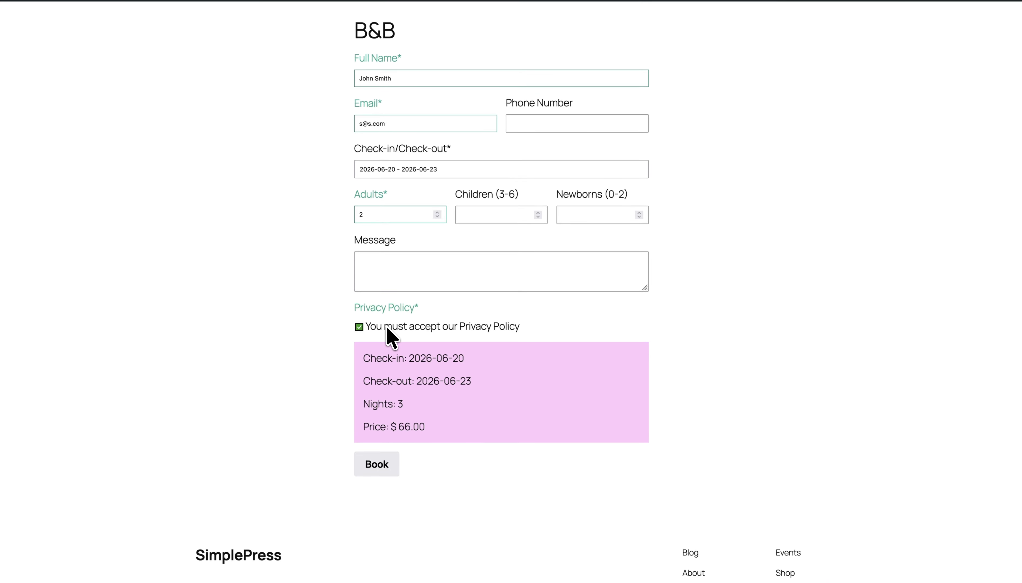
scroll(641, 331, down, 3)
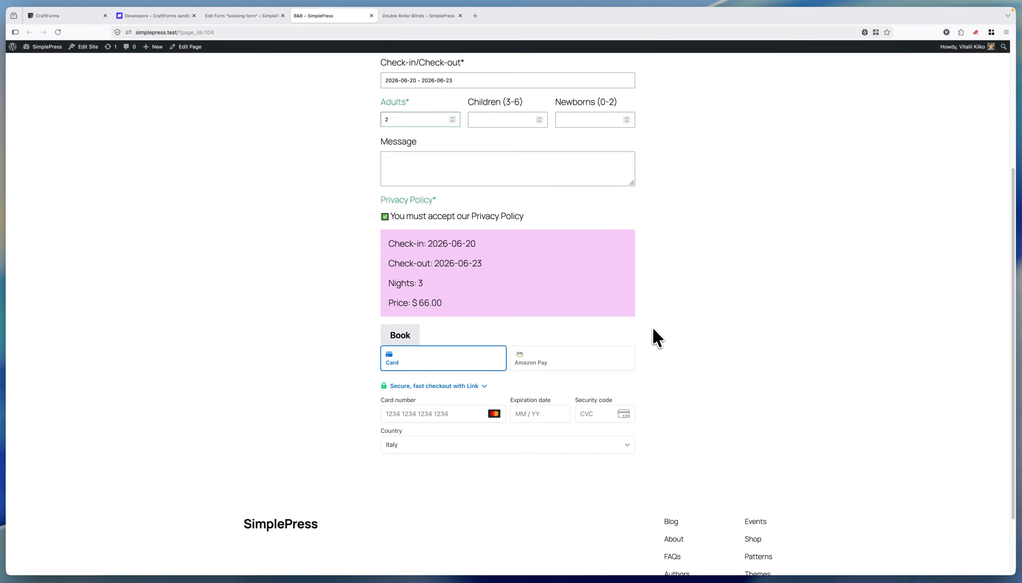
scroll(652, 327, down, 1)
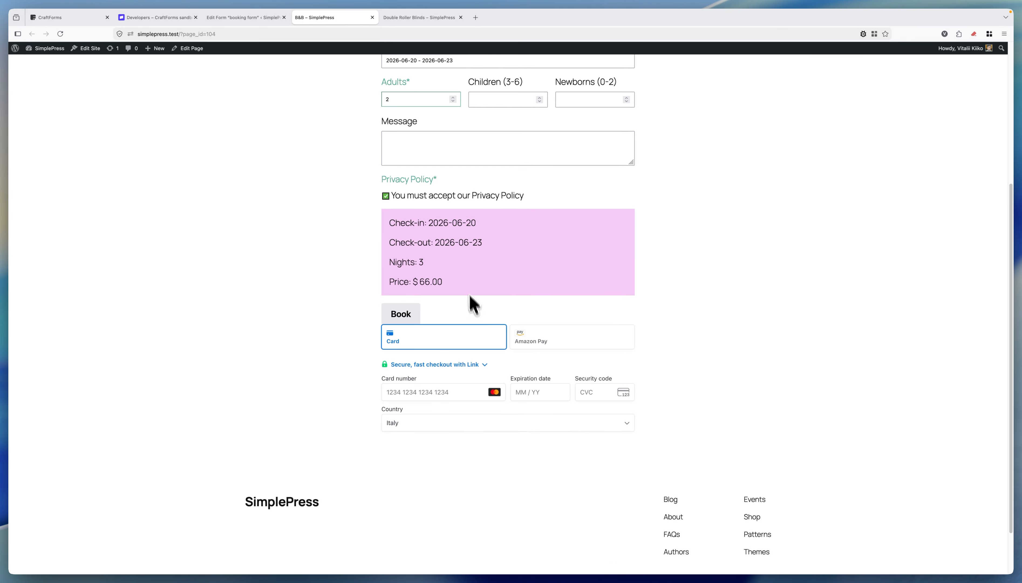
scroll(461, 262, up, 3)
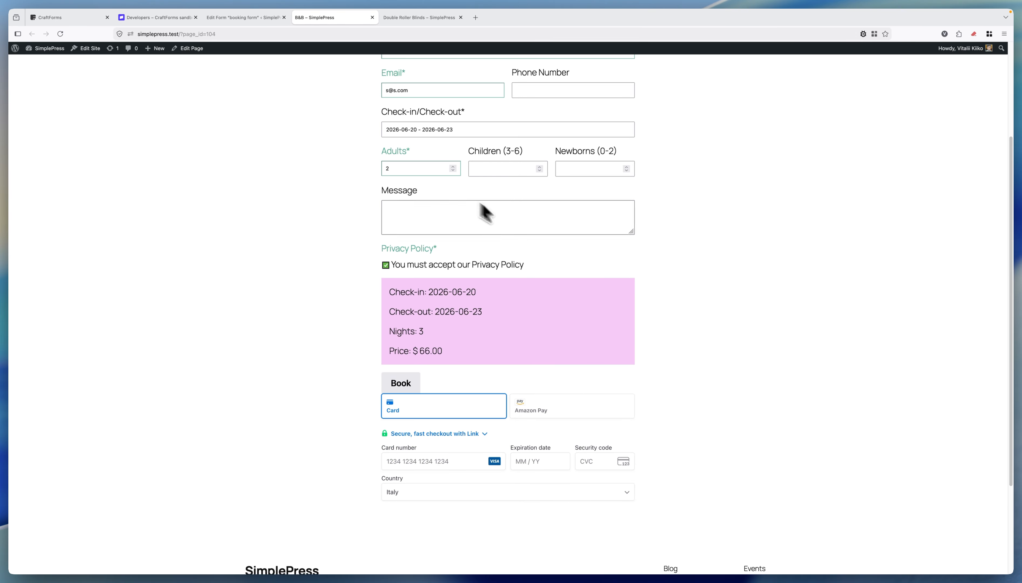
scroll(511, 194, up, 1)
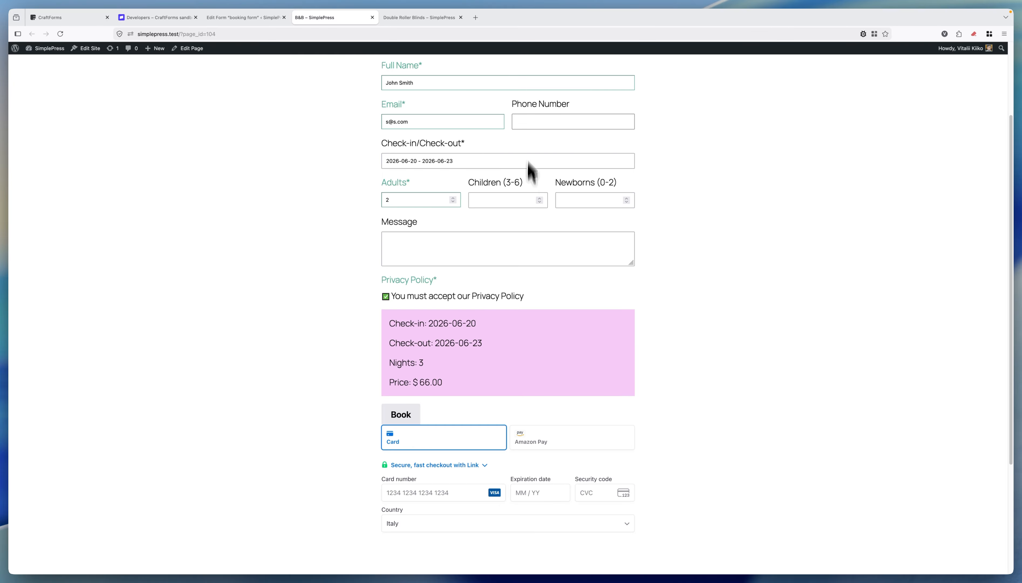
scroll(507, 200, up, 1)
scroll(498, 320, down, 3)
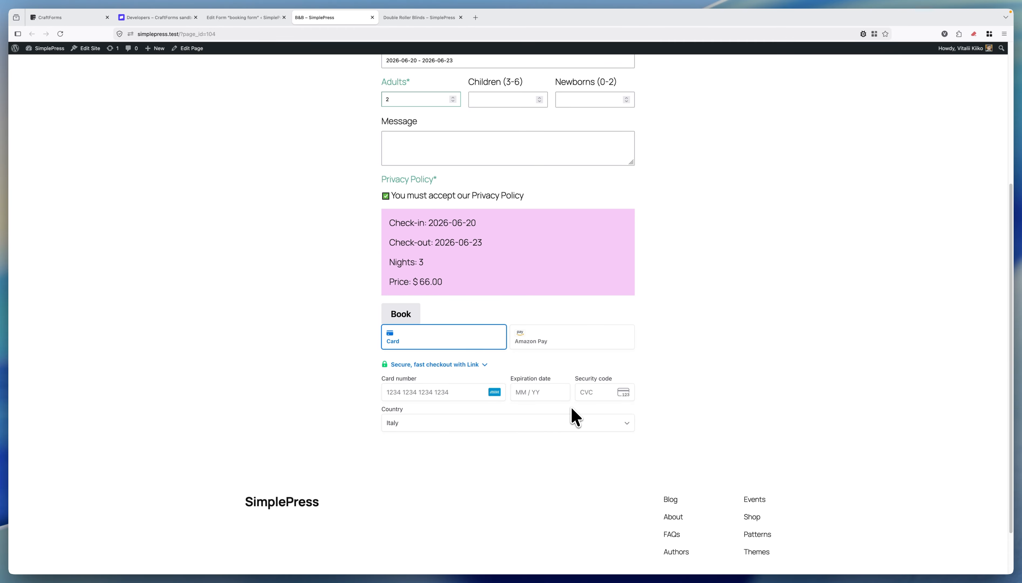
click(457, 392)
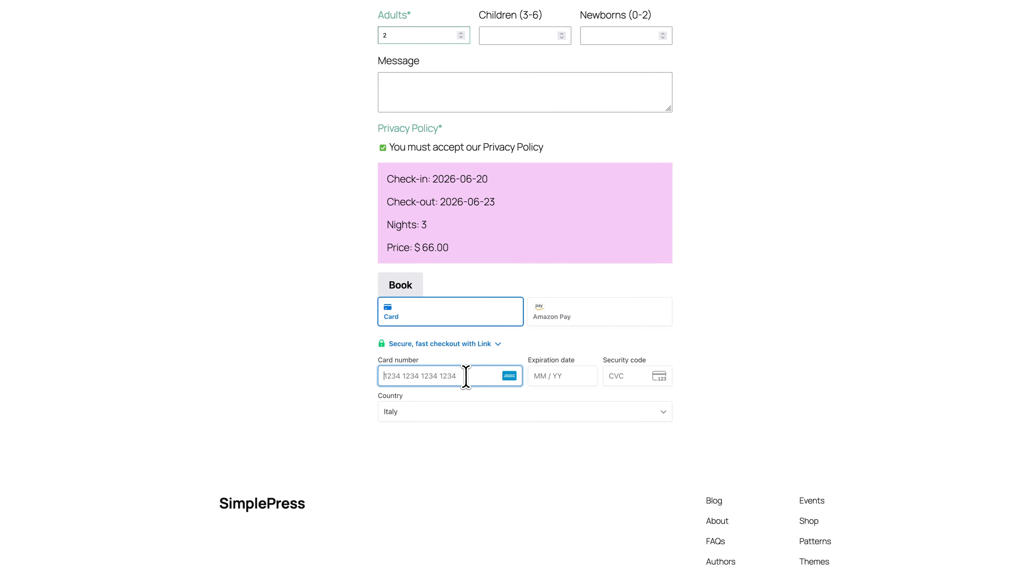
text(424242)
text(42)
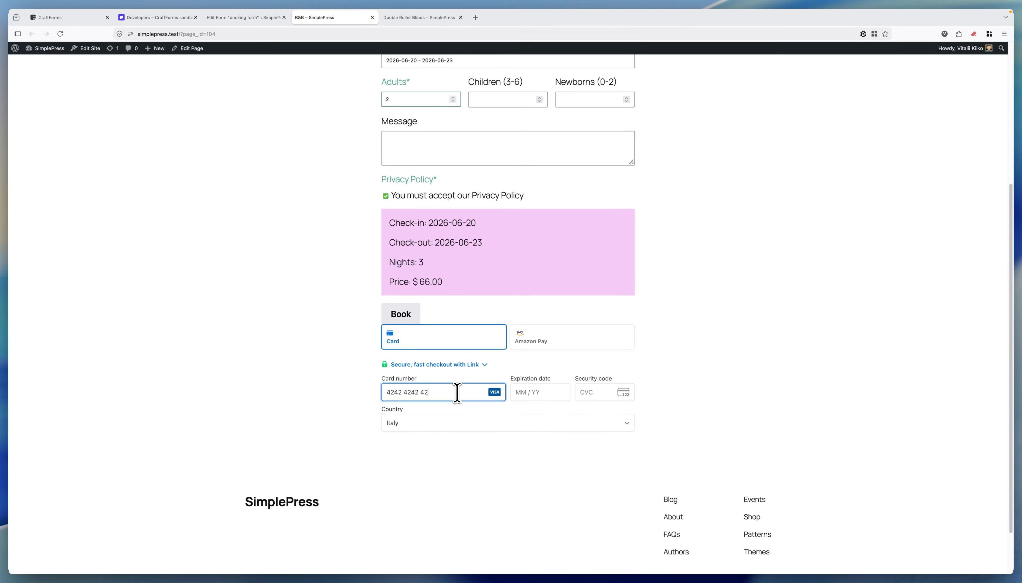
text(4242)
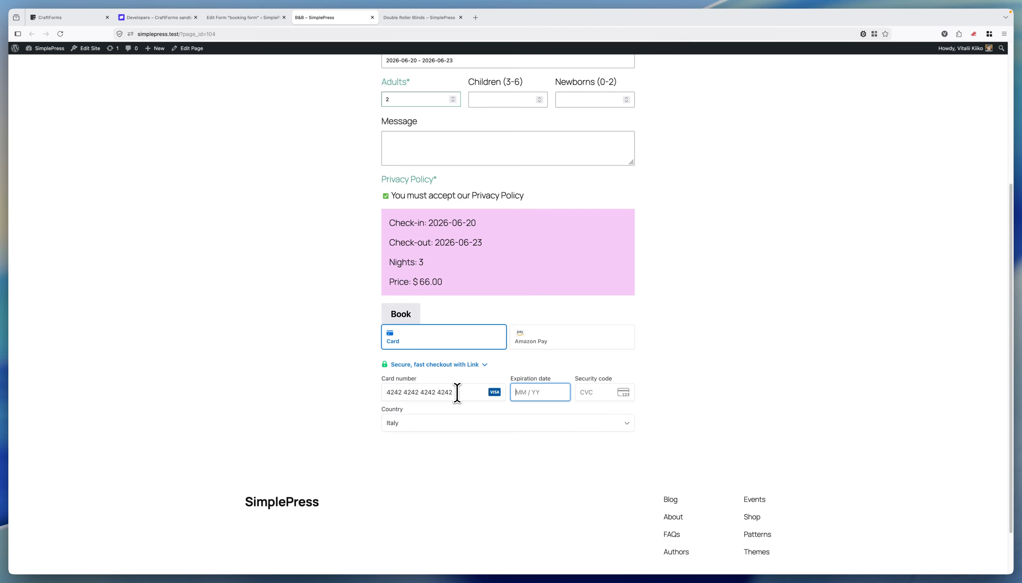
text(421127)
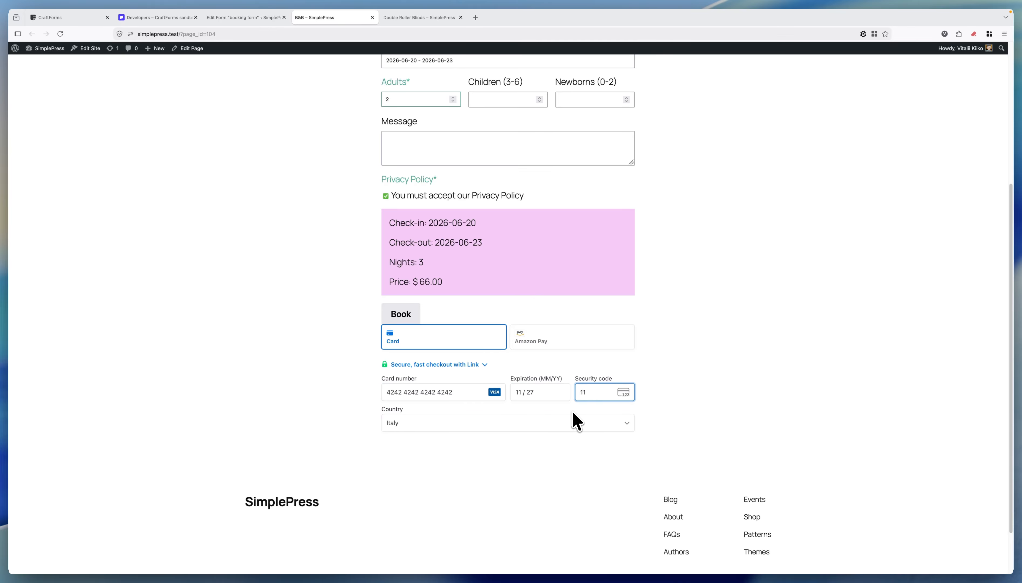
text(1)
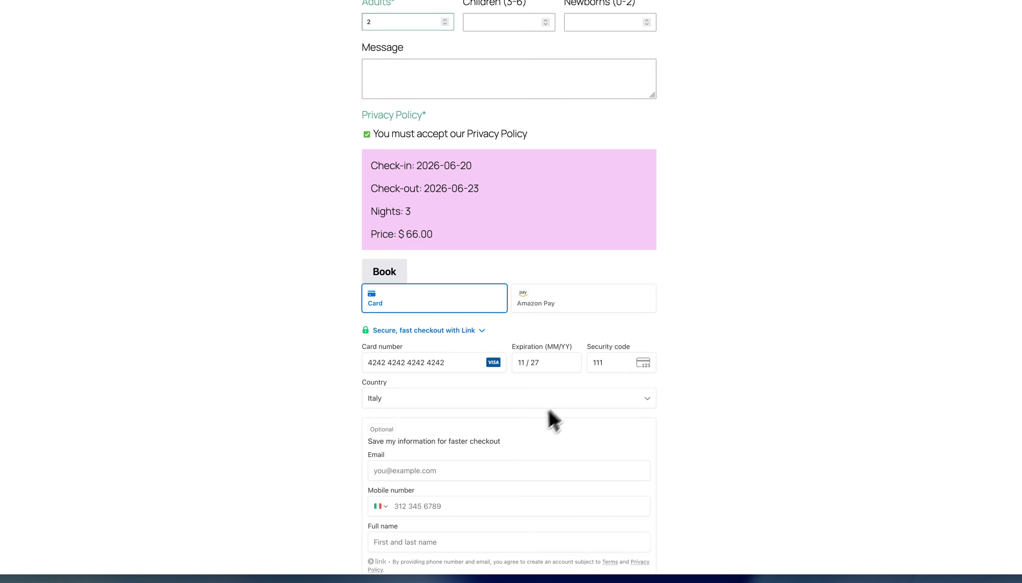
scroll(572, 420, up, 1)
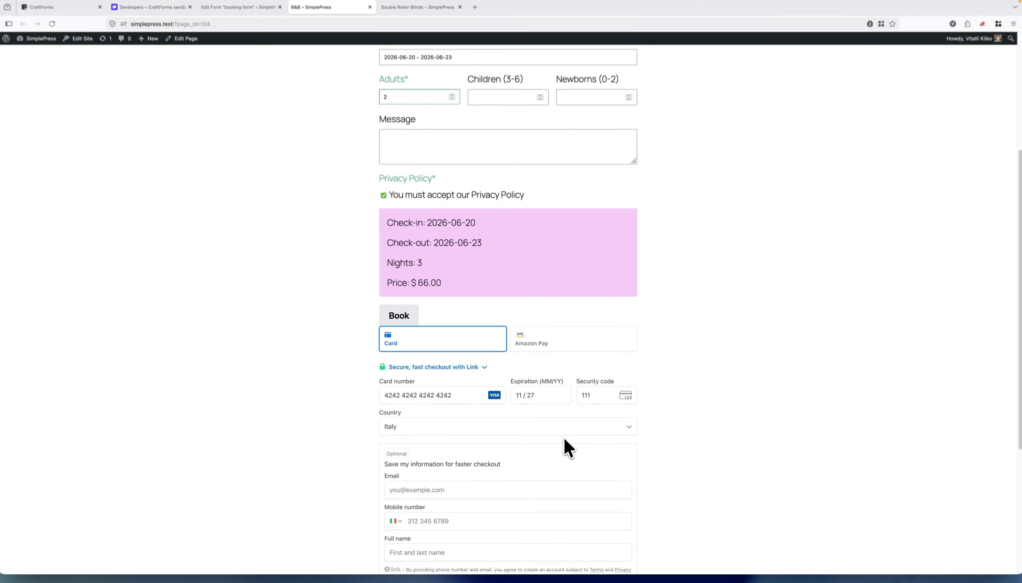
scroll(566, 384, up, 2)
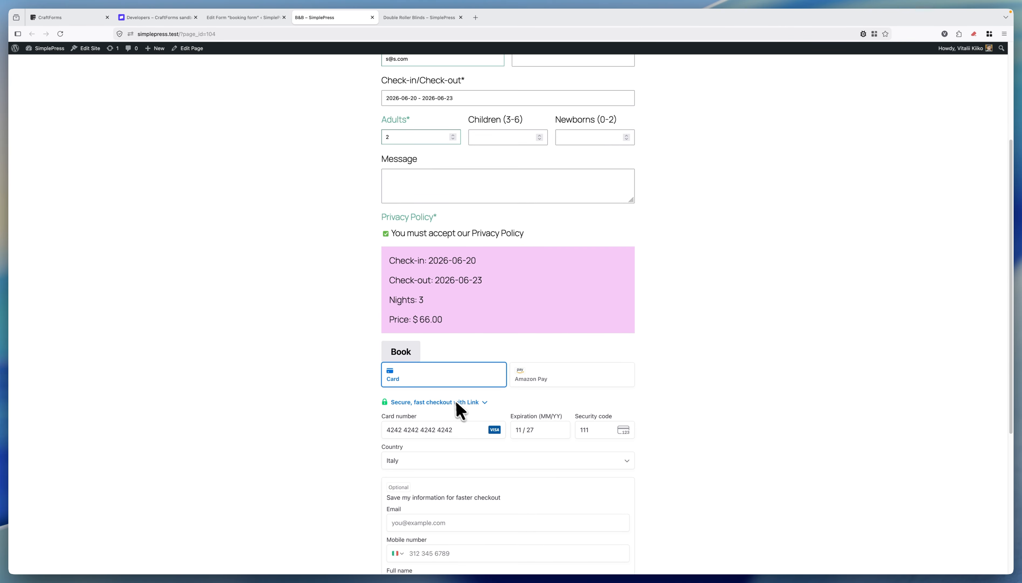
scroll(408, 355, up, 2)
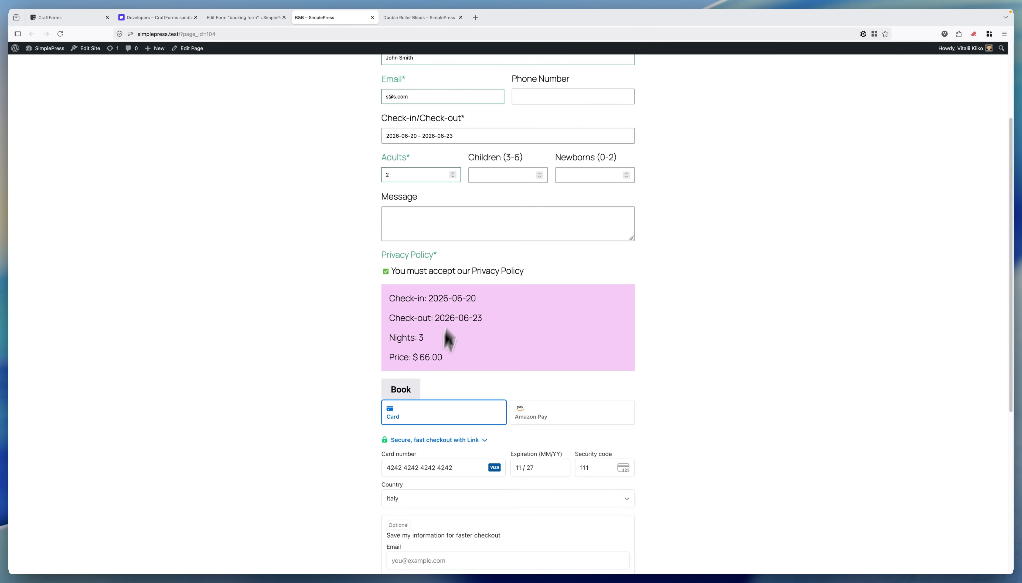
click(401, 389)
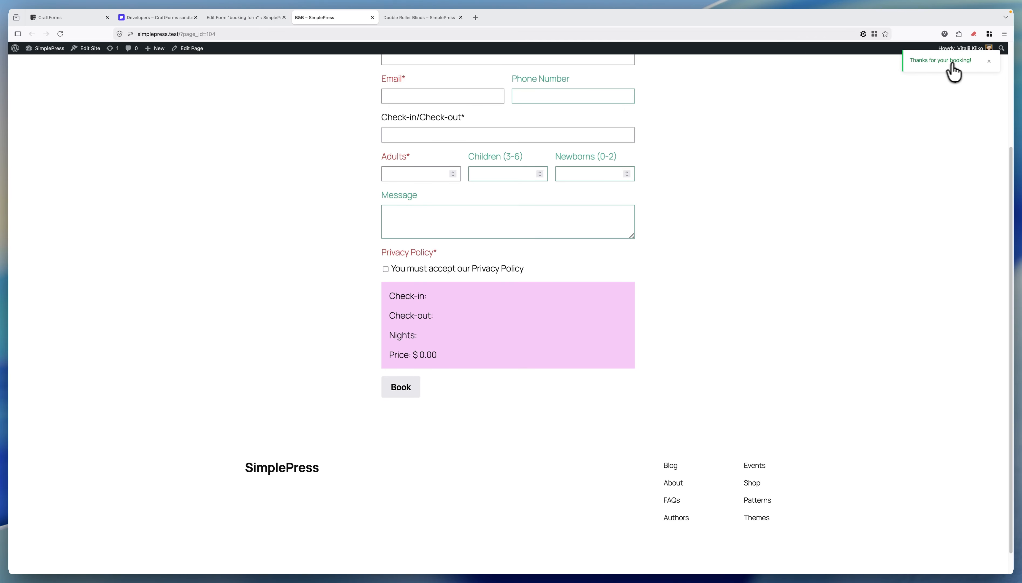
scroll(679, 231, up, 5)
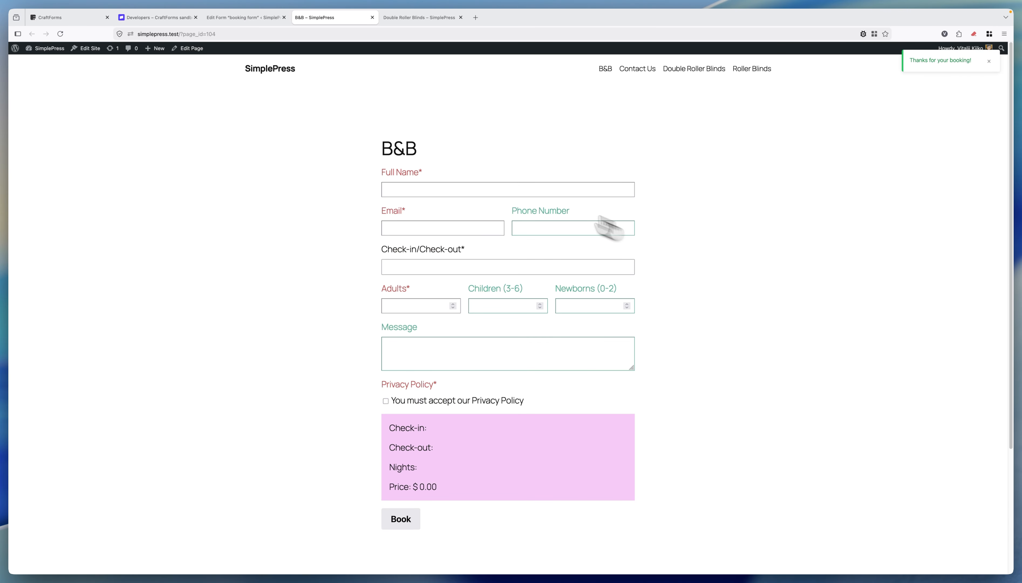
click(247, 18)
Step: Open CraftForms Bookings and inspect the new booking's details, confirming it is Paid at USD 66.00
click(19, 65)
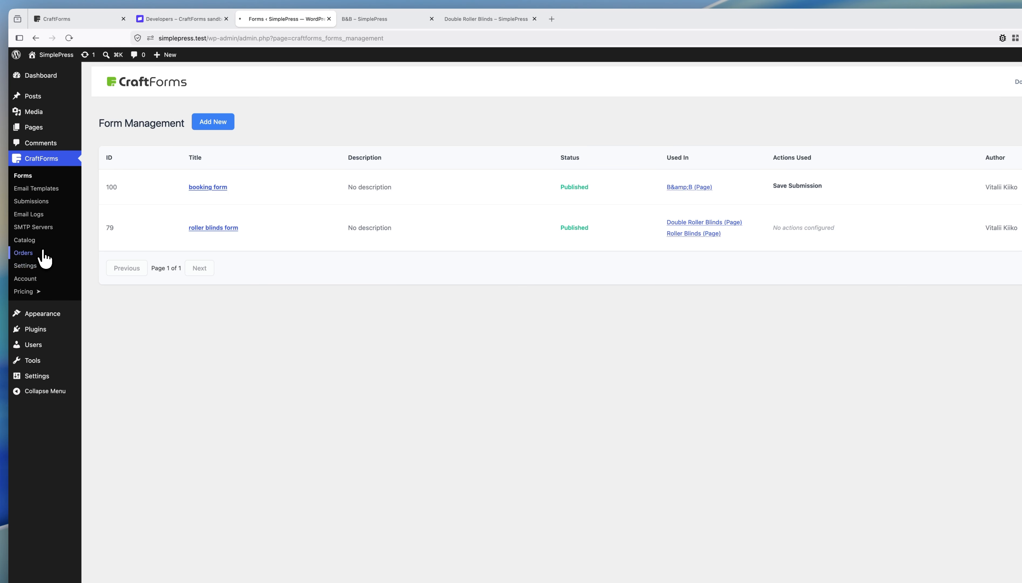
click(23, 253)
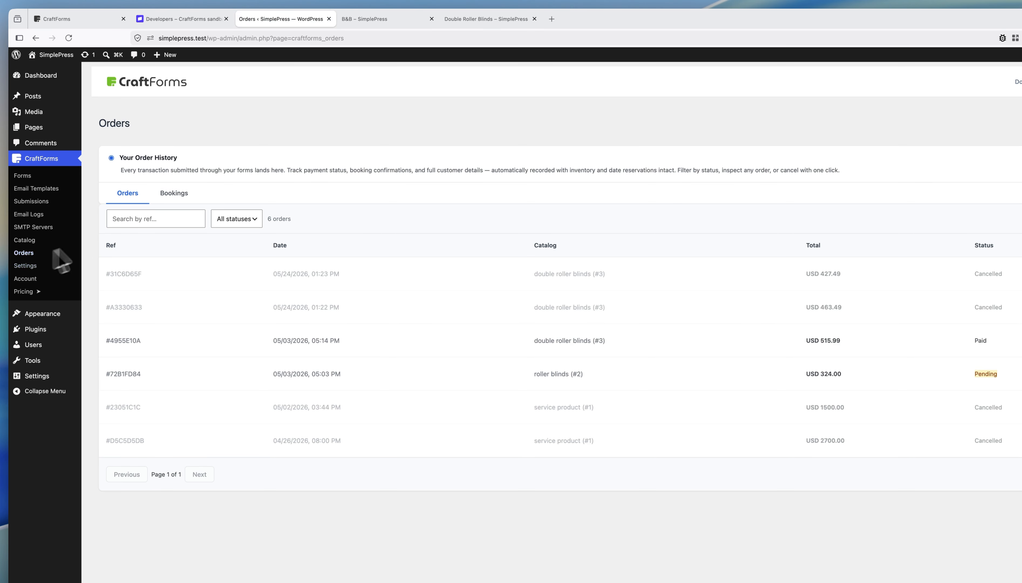
click(174, 193)
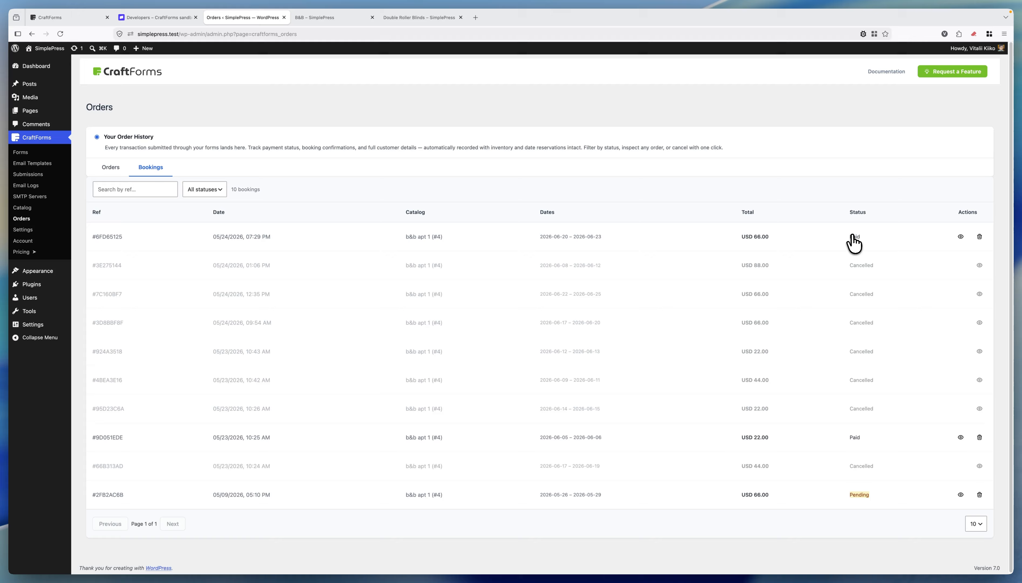
click(960, 236)
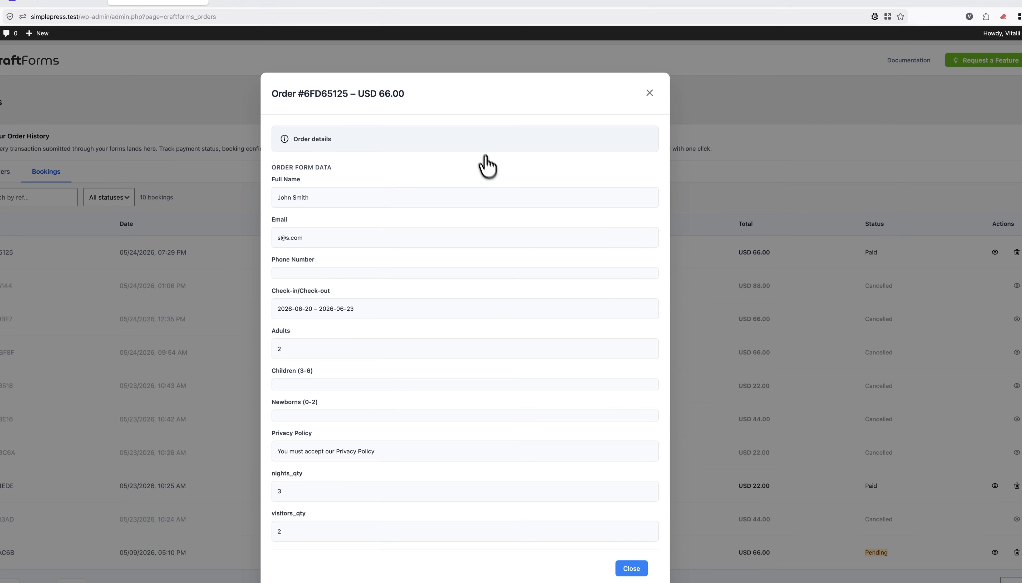
click(483, 140)
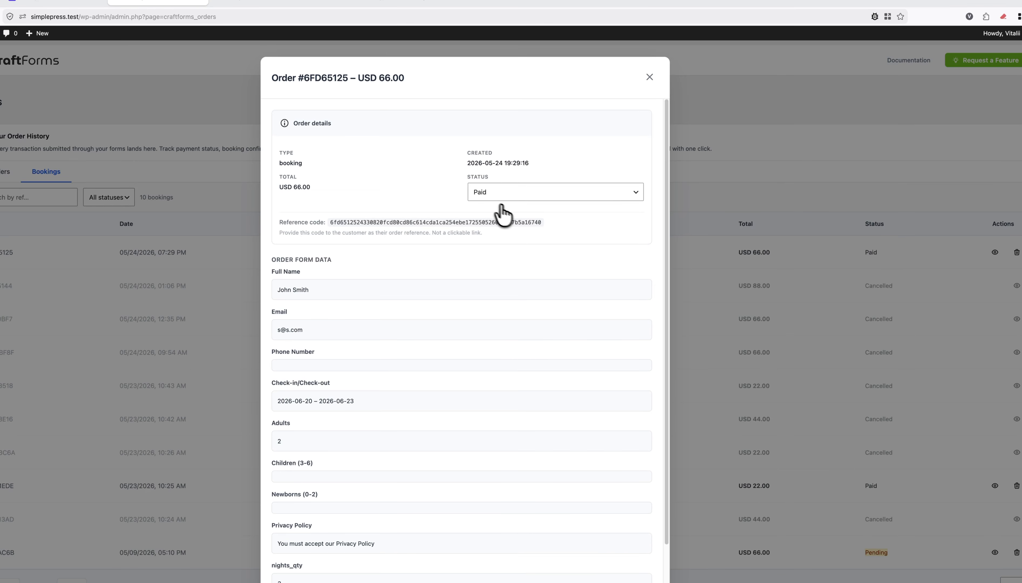
click(649, 77)
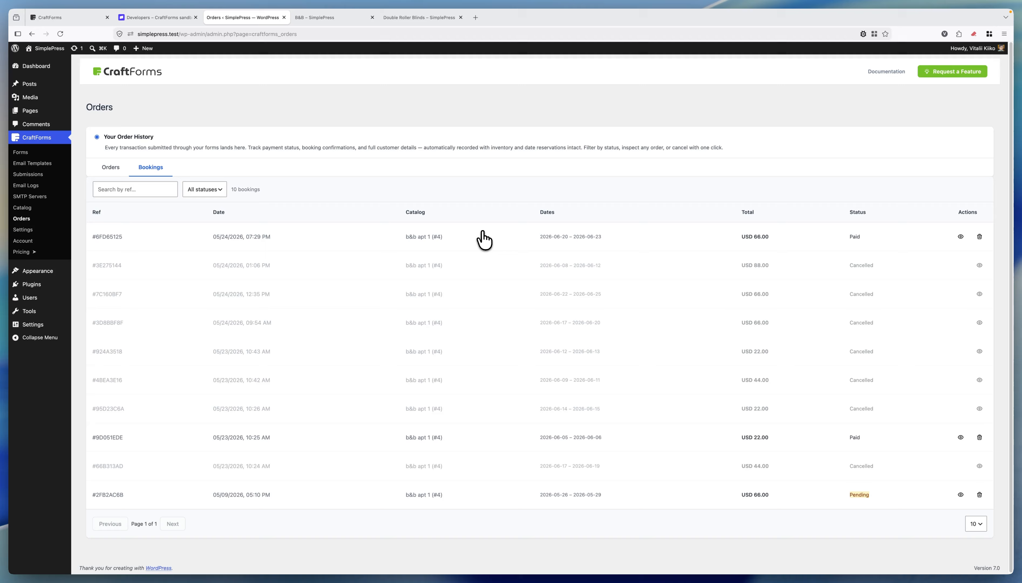
Step: Look at the B&B page, then return to the admin and open the Forms list
click(327, 18)
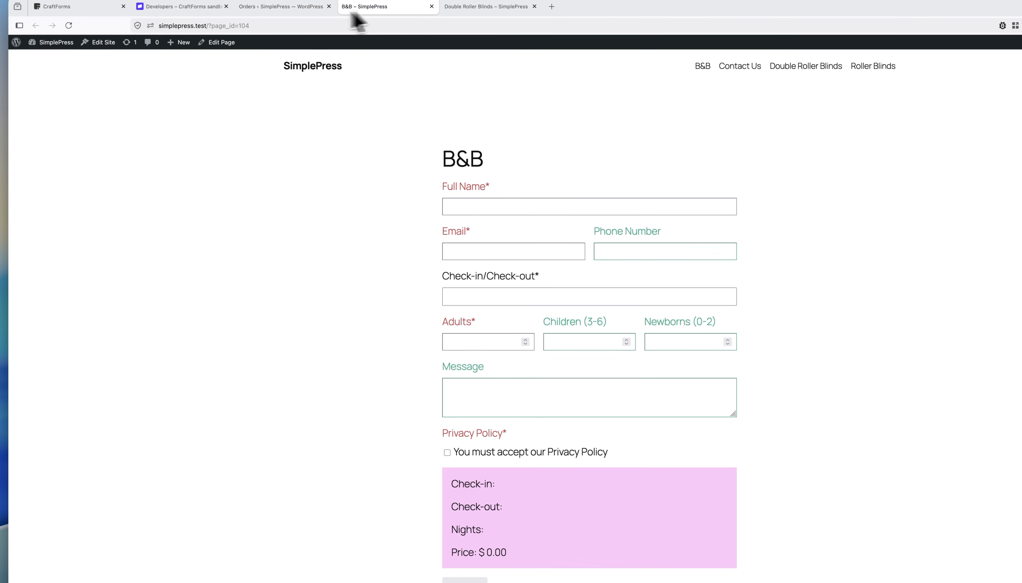
click(291, 12)
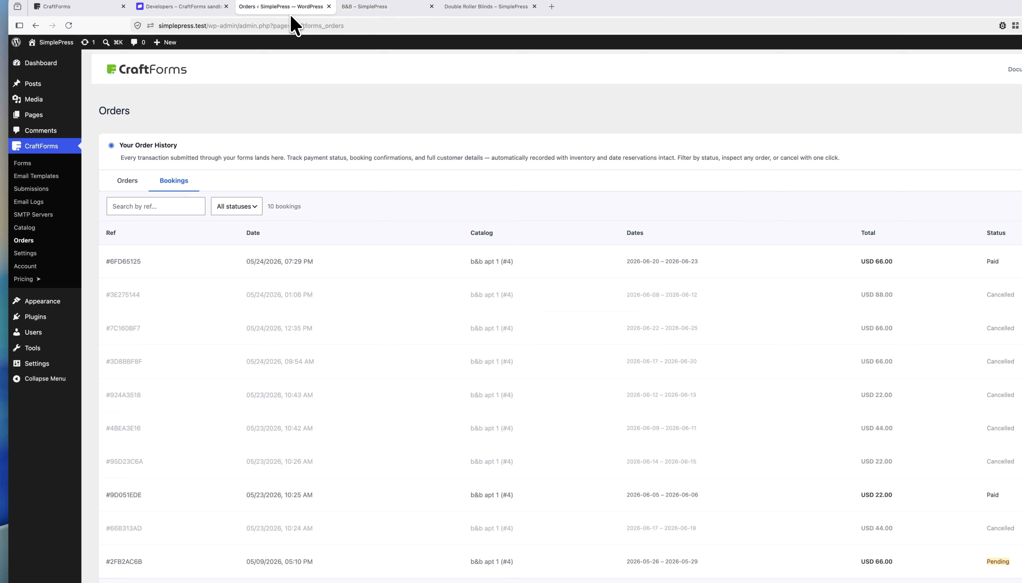
click(45, 163)
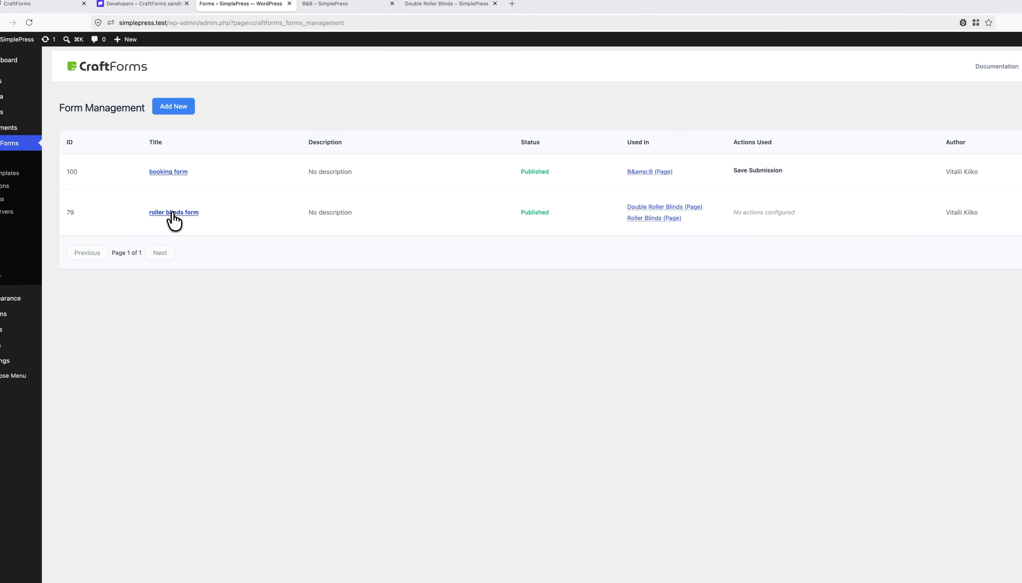
Step: Drop a CraftForms Payment block below Roll Direction in the roller blinds form and save it
click(174, 212)
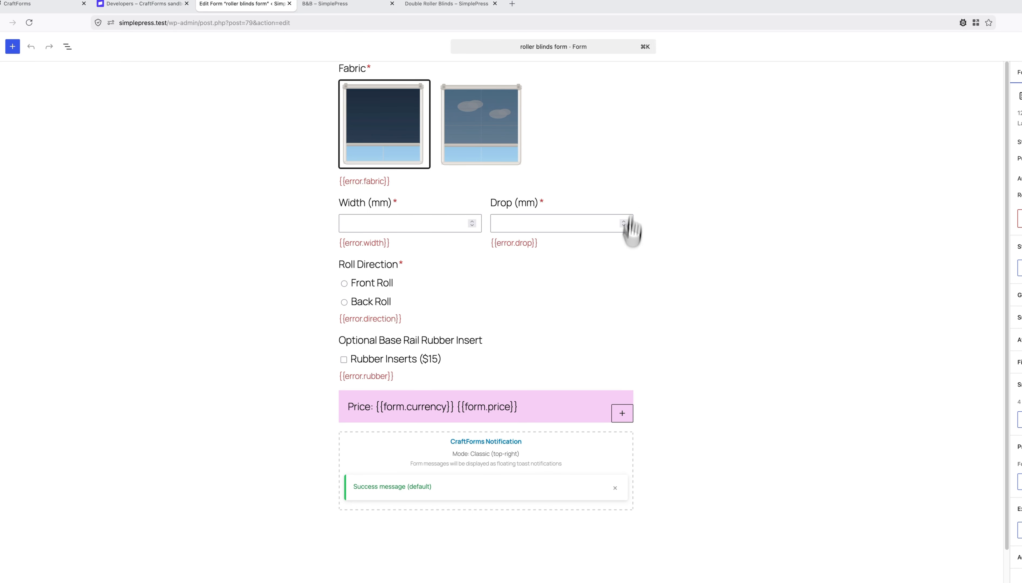
click(12, 46)
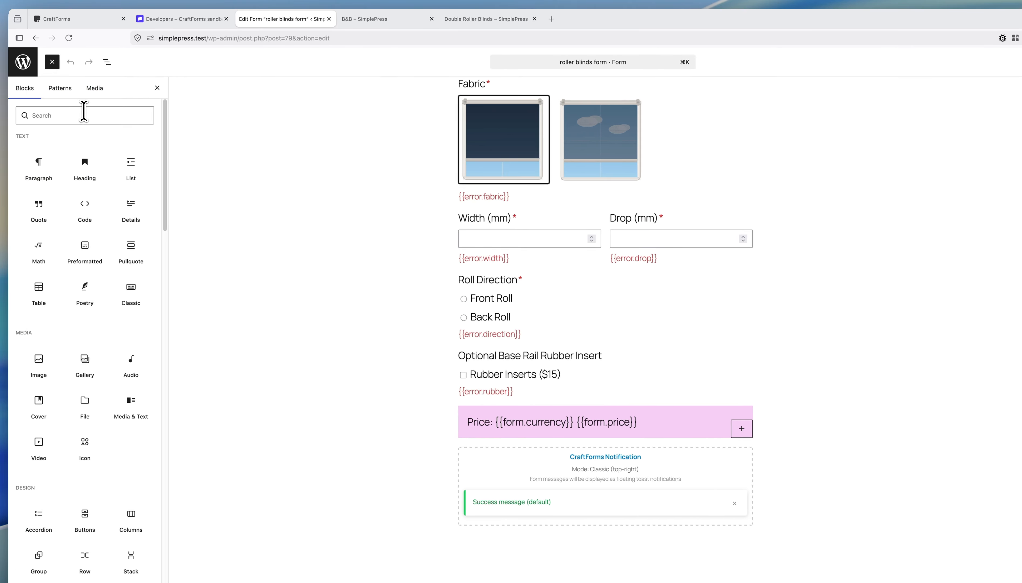
click(83, 111)
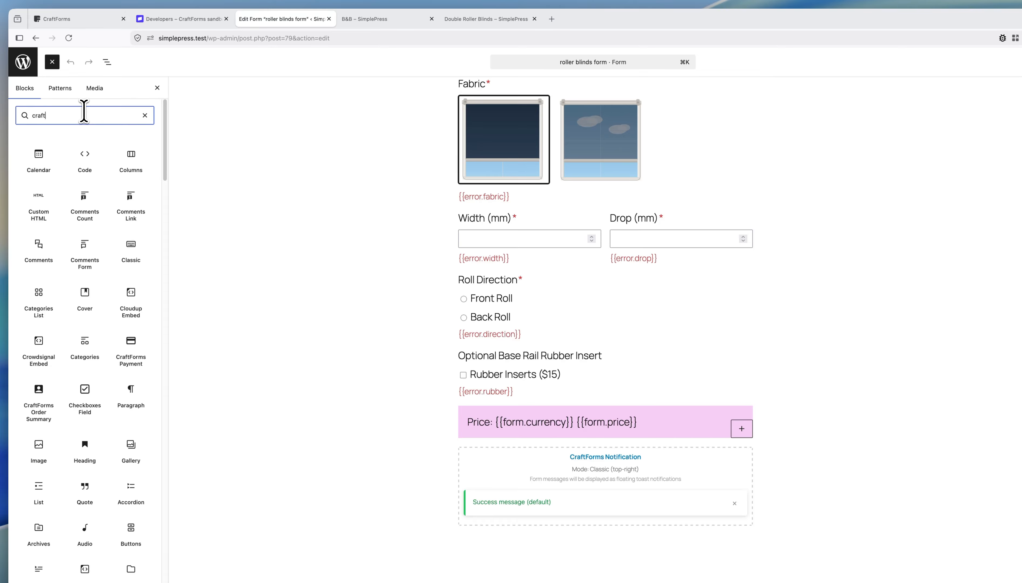
mouse_move(52, 163)
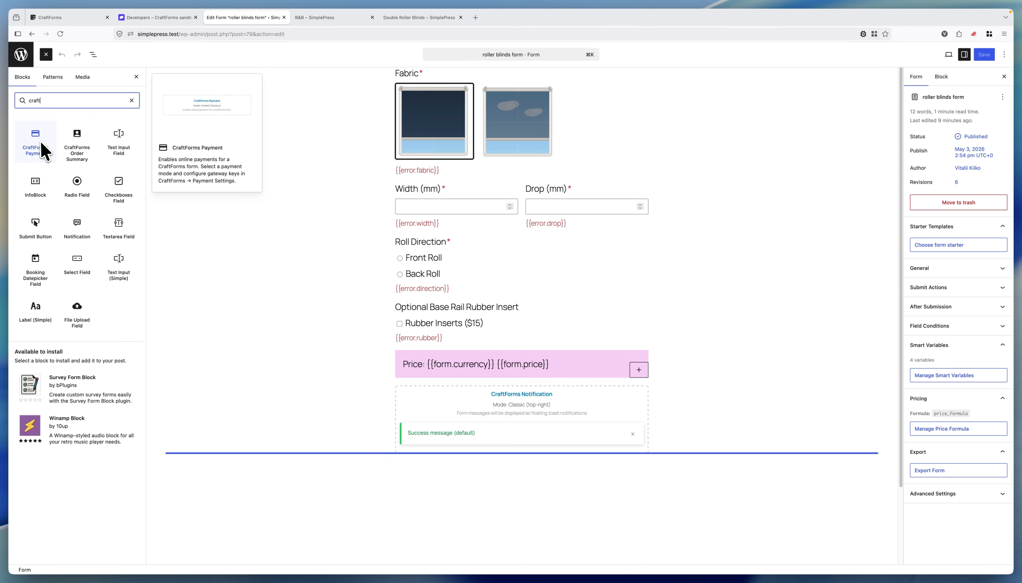
drag(43, 150, 413, 306)
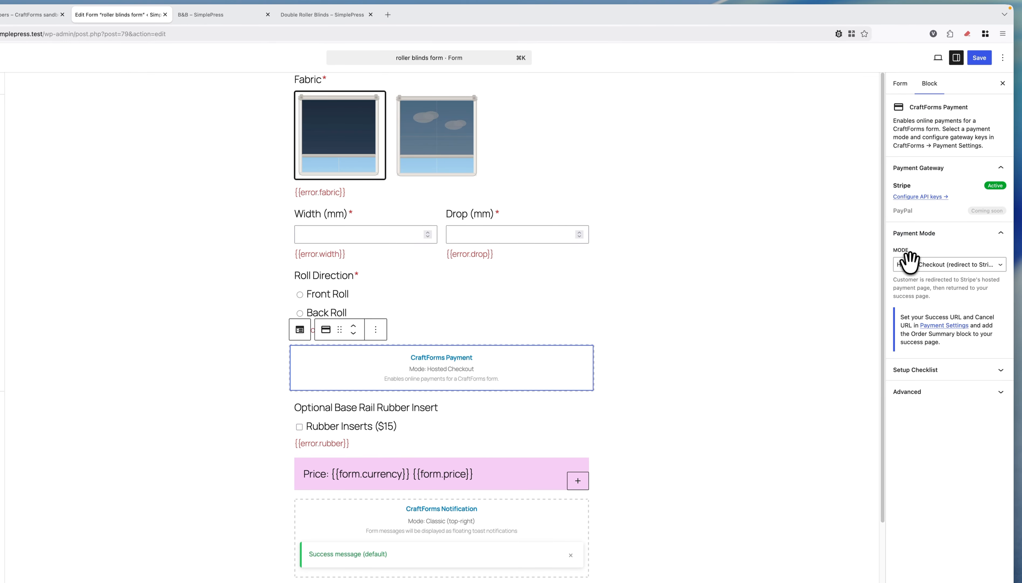
click(979, 59)
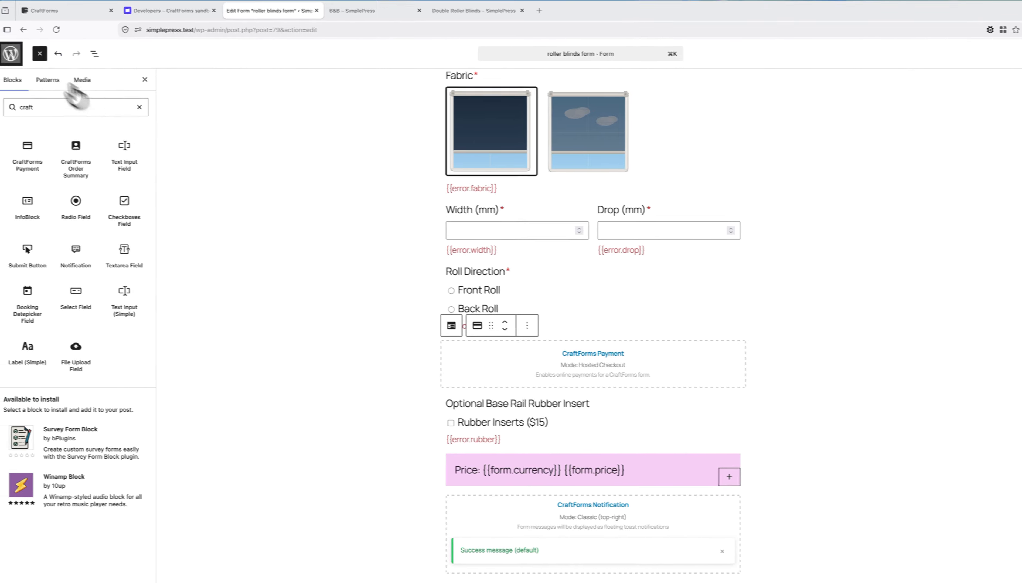
Step: Go to the CraftForms Payments settings and scroll down to the Stripe Redirect URLs fields
click(24, 56)
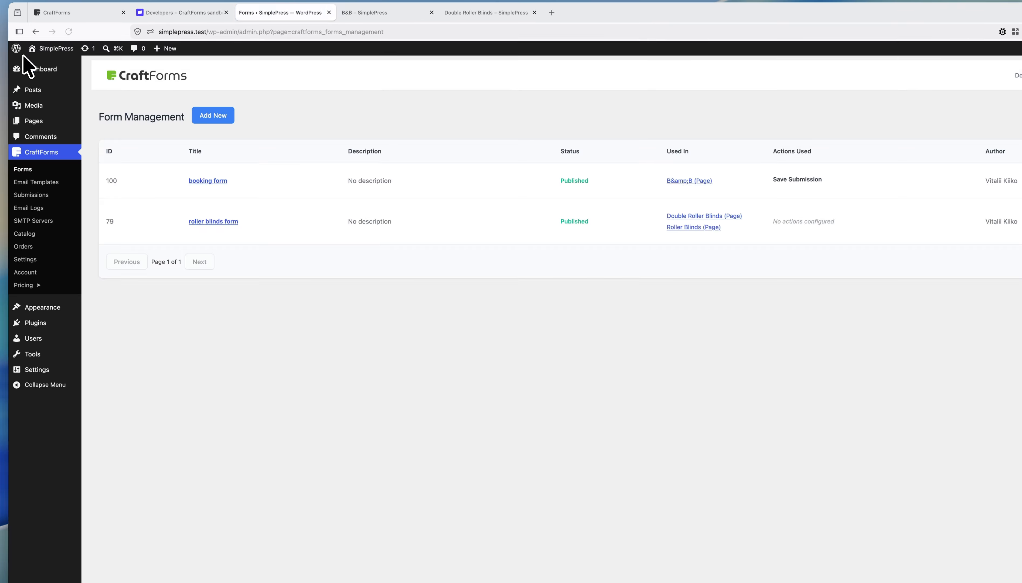
click(41, 259)
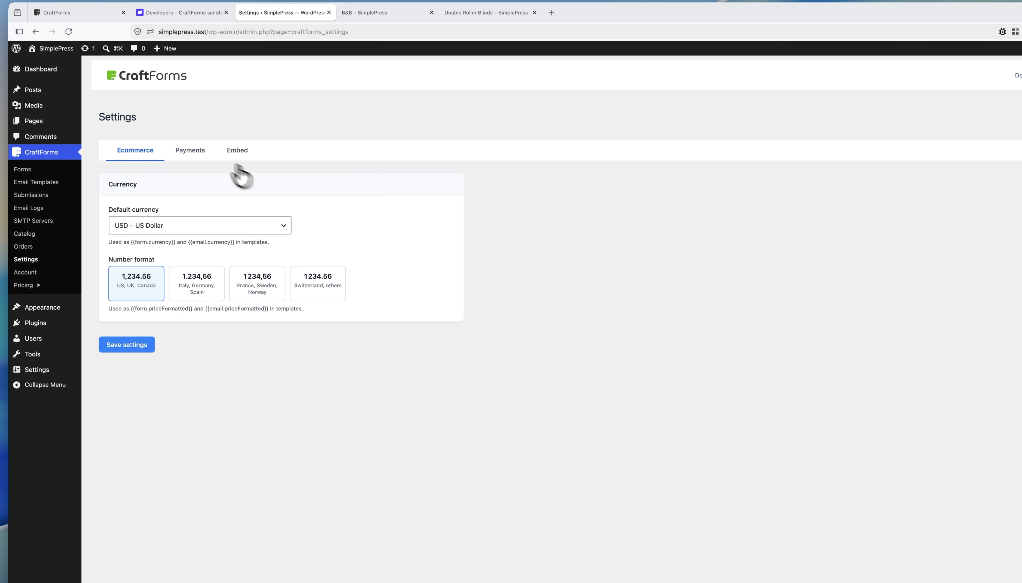
click(201, 150)
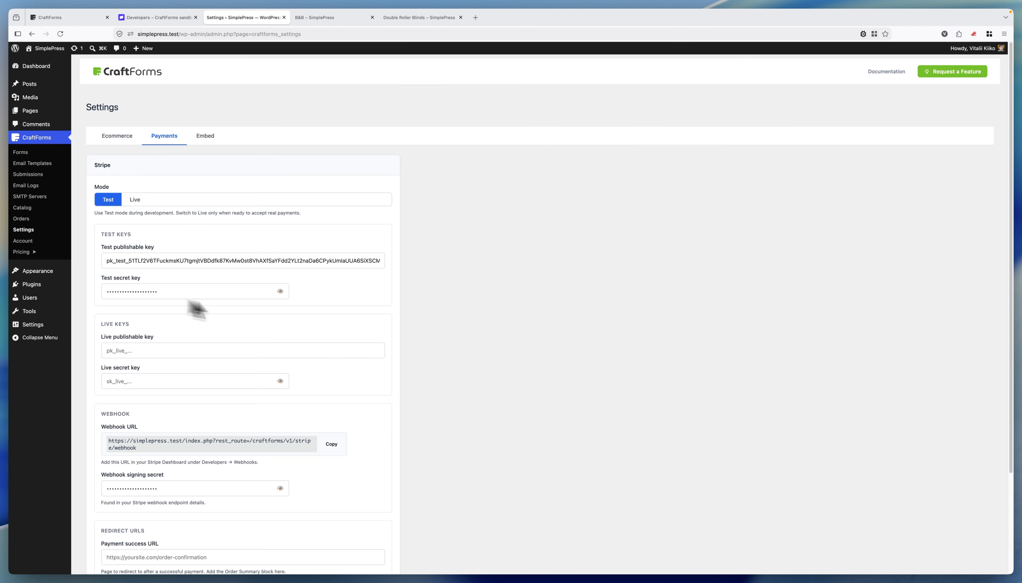
scroll(412, 280, down, 1)
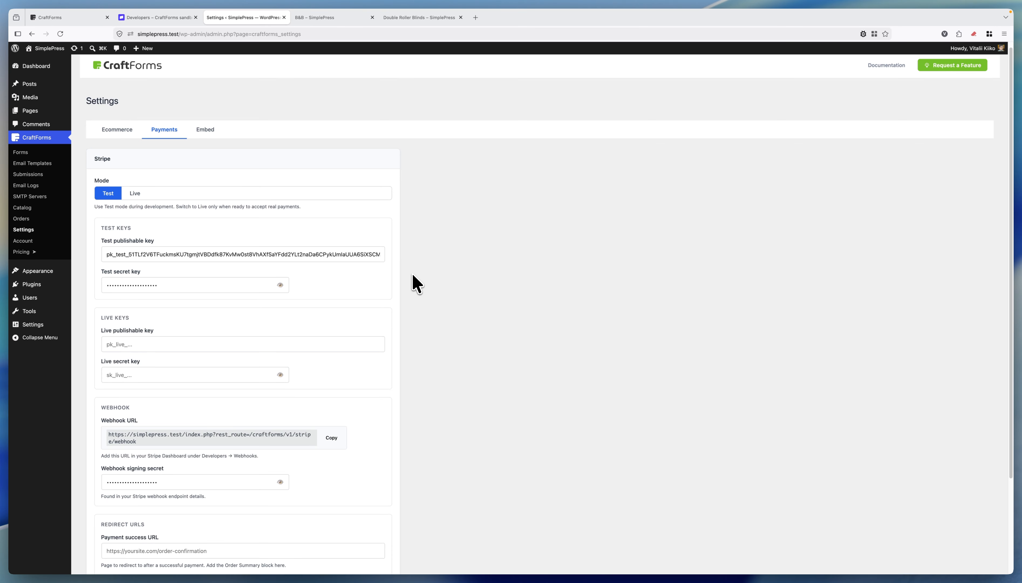
scroll(413, 280, down, 5)
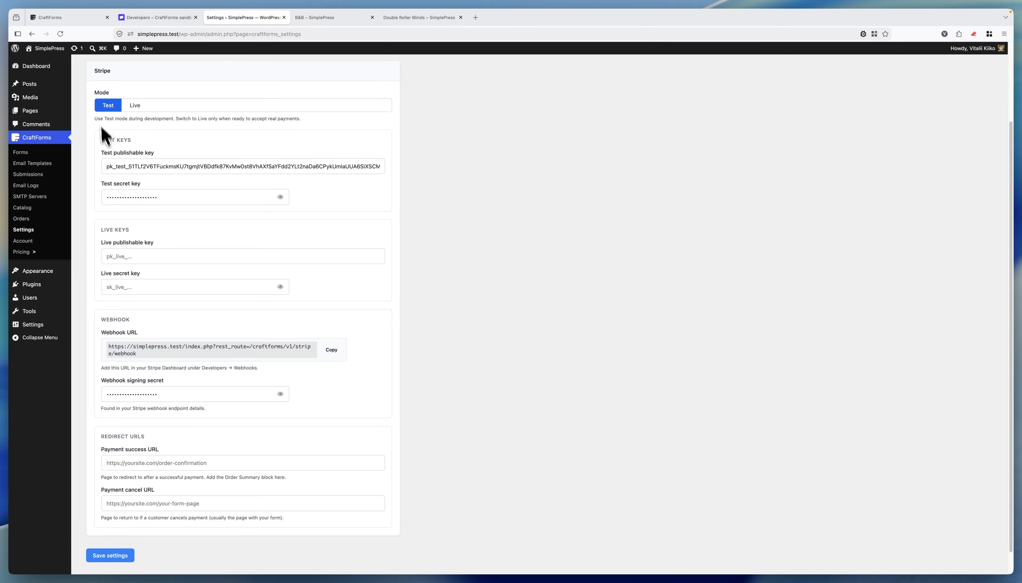
Step: Create a blank page titled 'Thanks for the order' containing a CraftForms Order Summary block
mouse_move(52, 116)
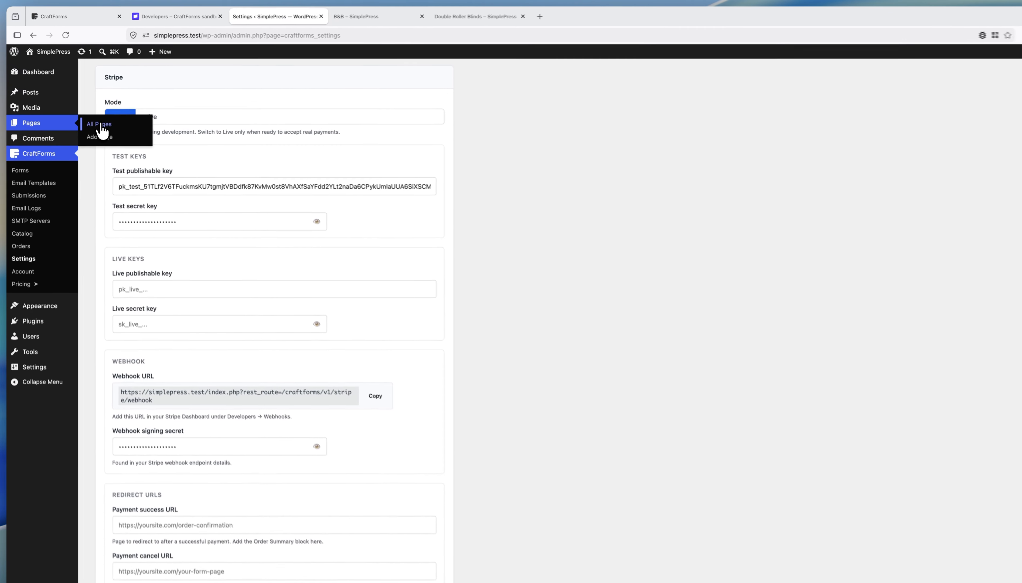
click(89, 112)
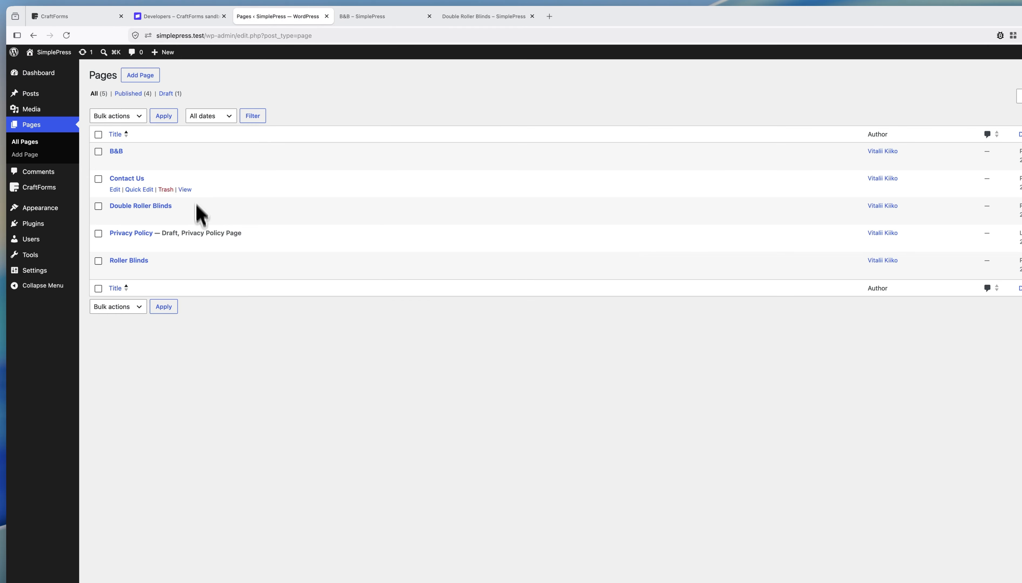
click(142, 76)
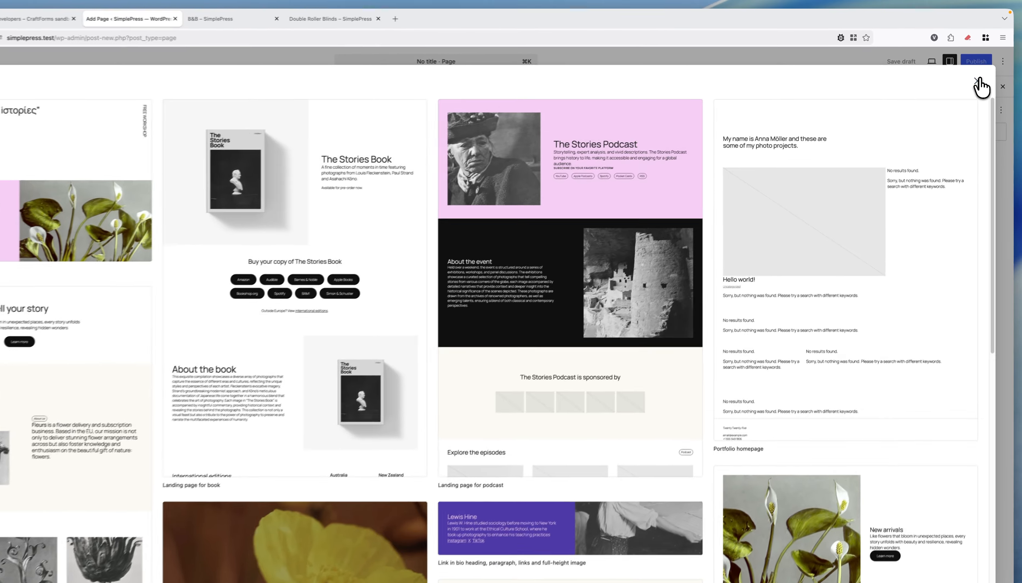
click(977, 80)
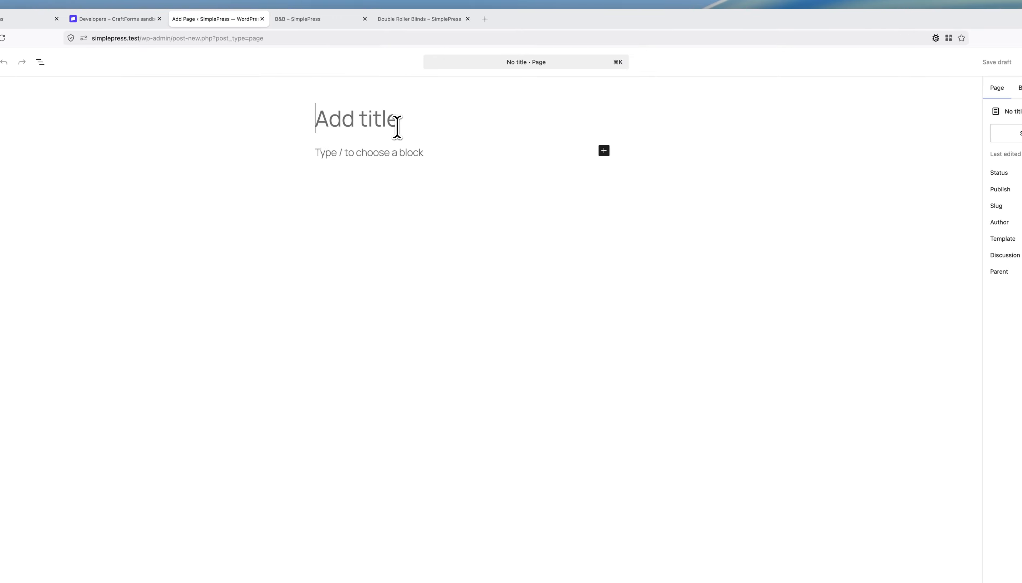
text(Thanks)
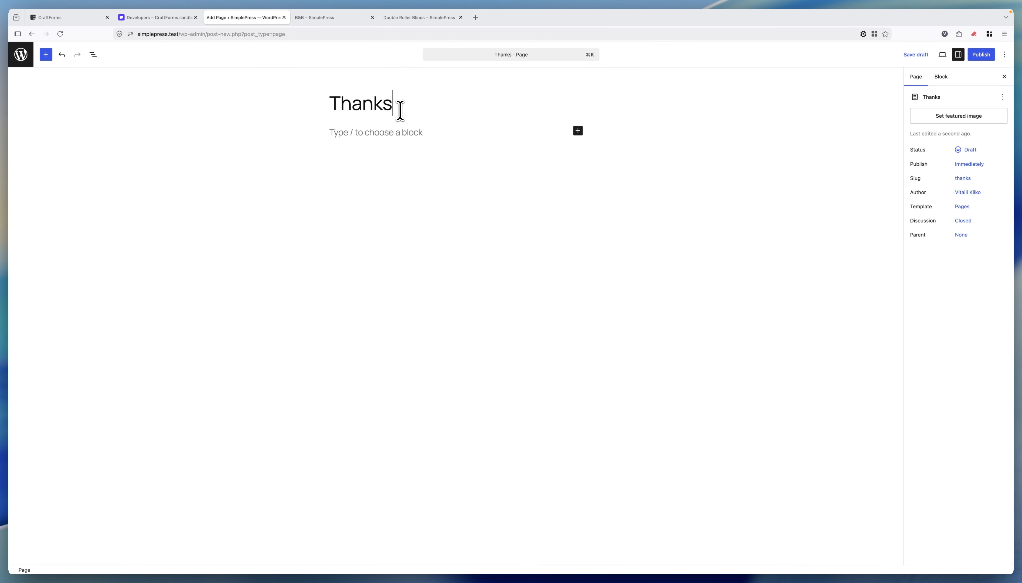
text( for the order!)
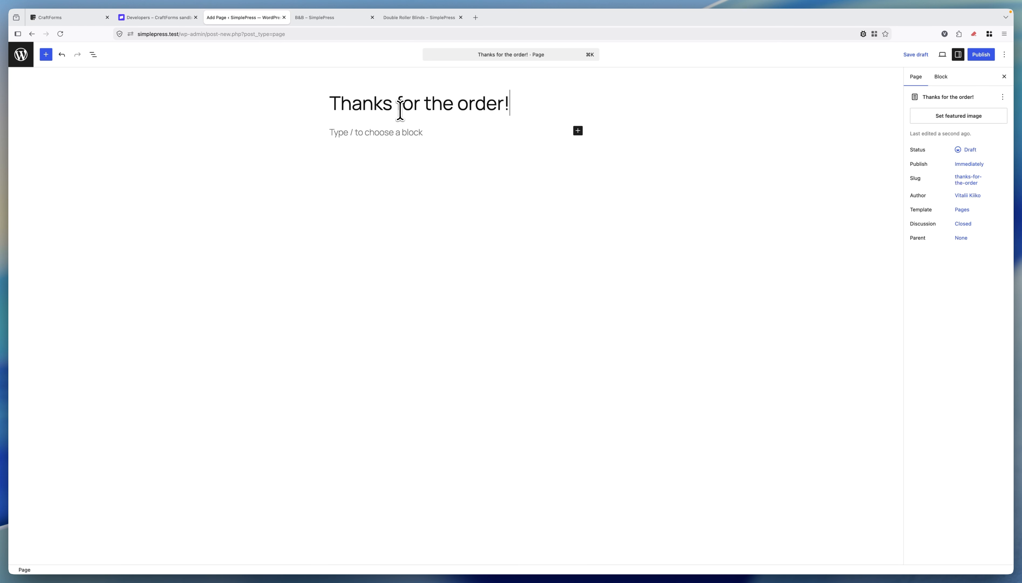
click(403, 134)
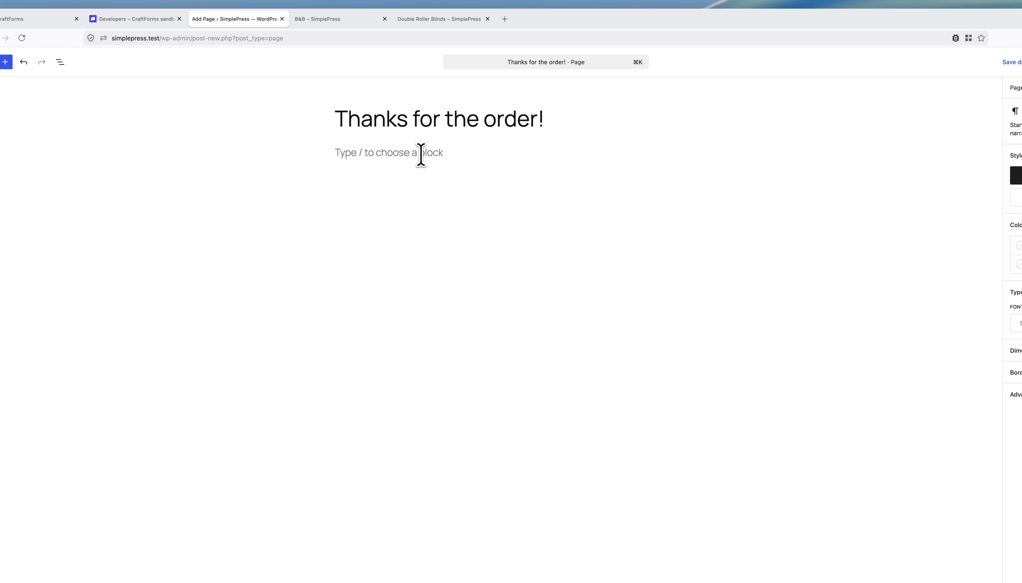
text(/craft)
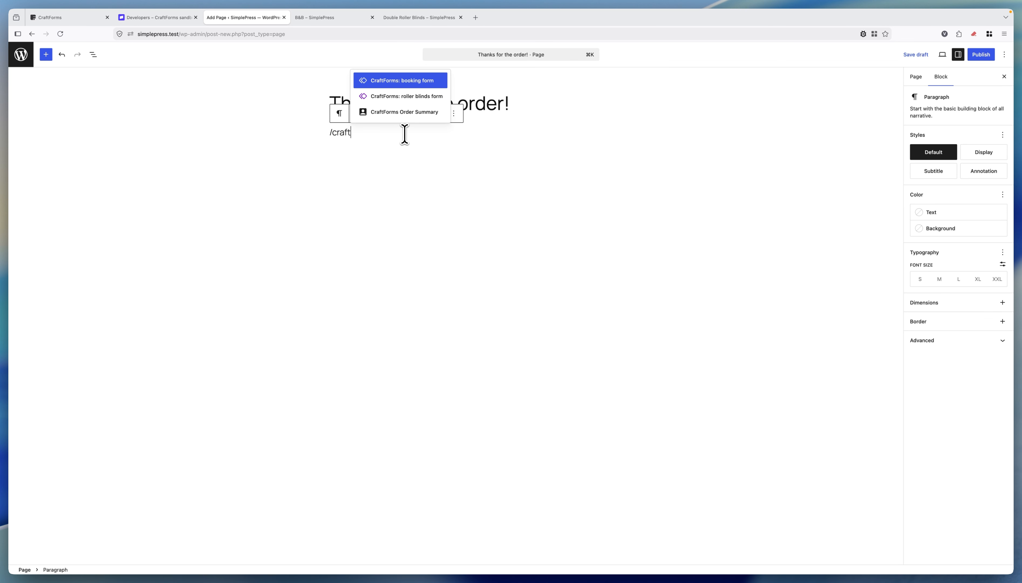
click(413, 113)
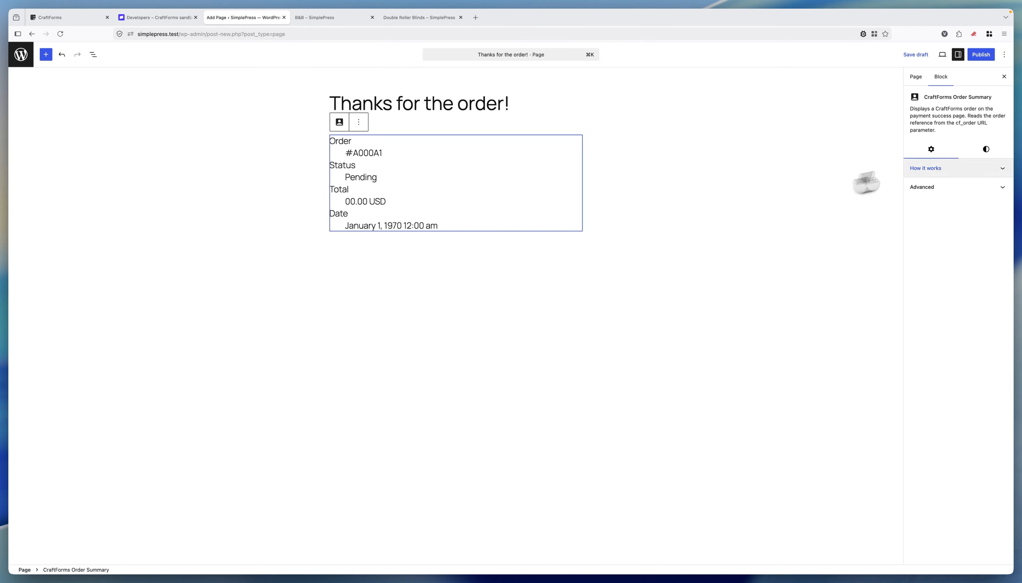
Step: Publish the thanks page and copy its page address
click(979, 55)
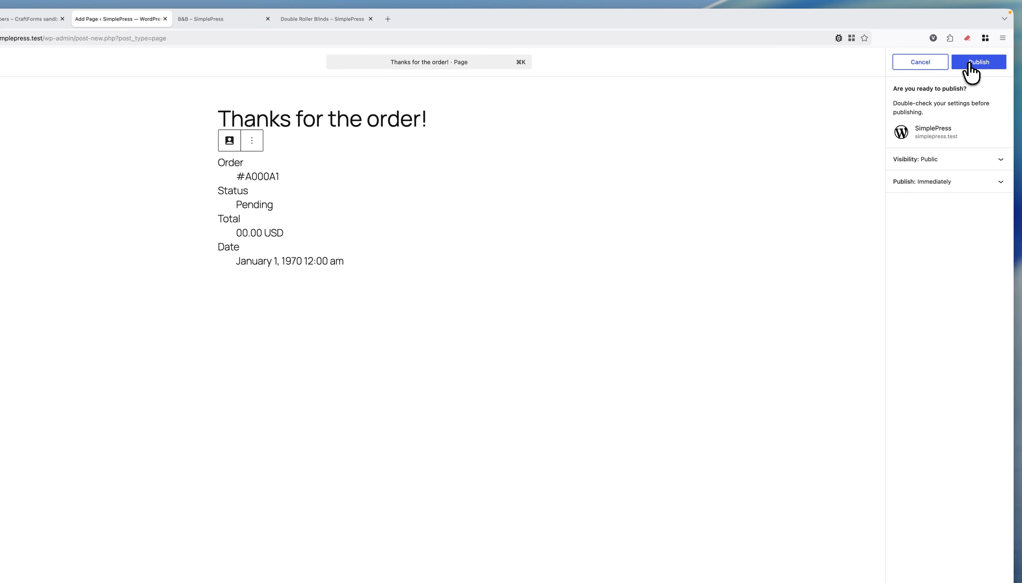
click(970, 67)
click(993, 139)
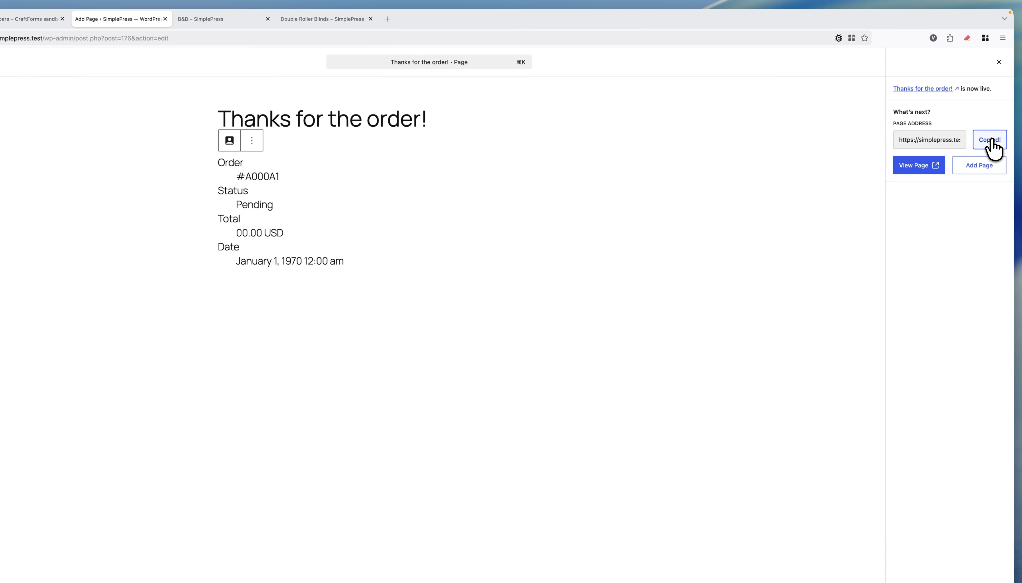
click(19, 48)
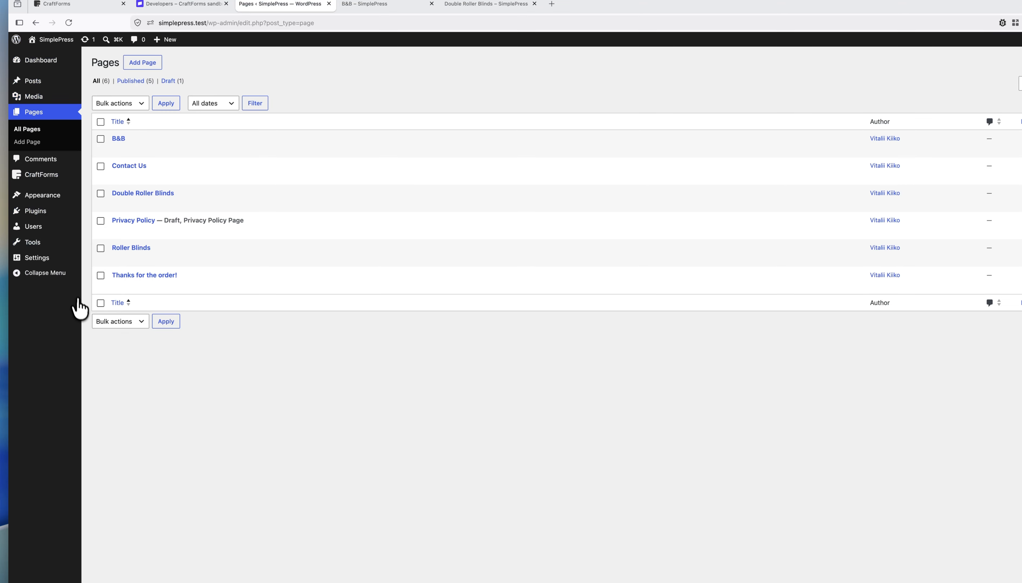
mouse_move(53, 181)
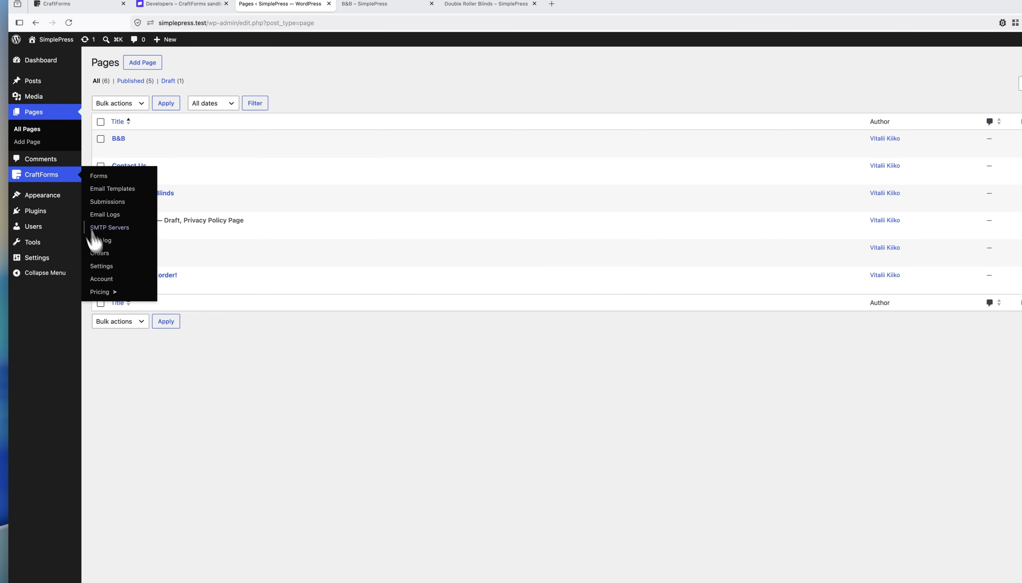
click(103, 265)
click(189, 141)
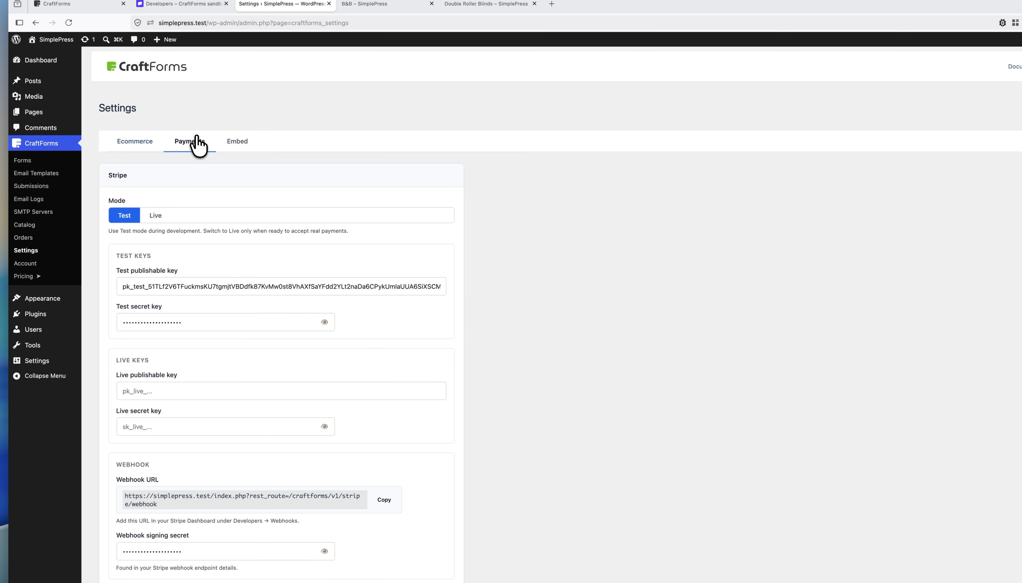
scroll(281, 365, down, 10)
click(194, 414)
key(super+v)
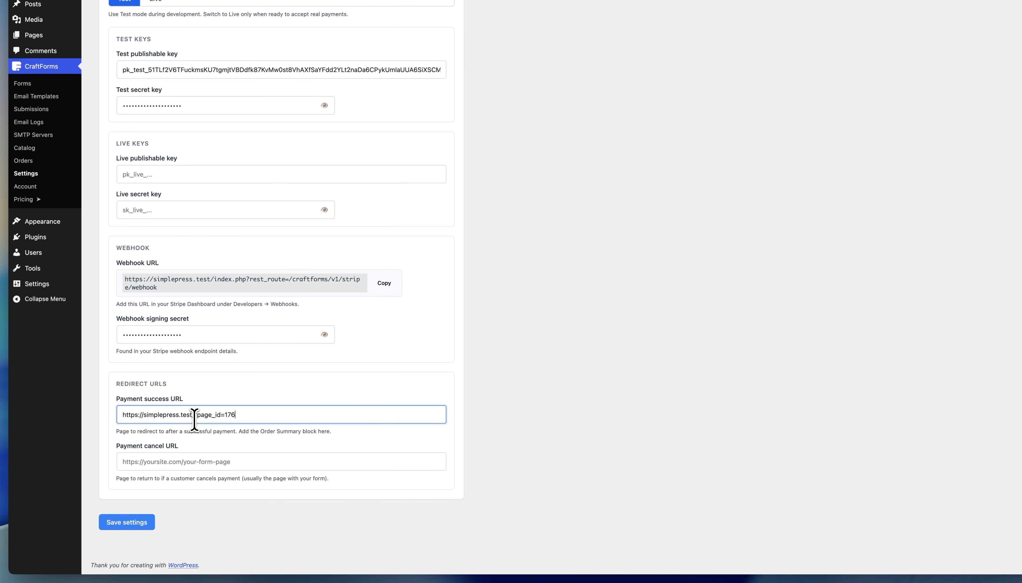
click(138, 522)
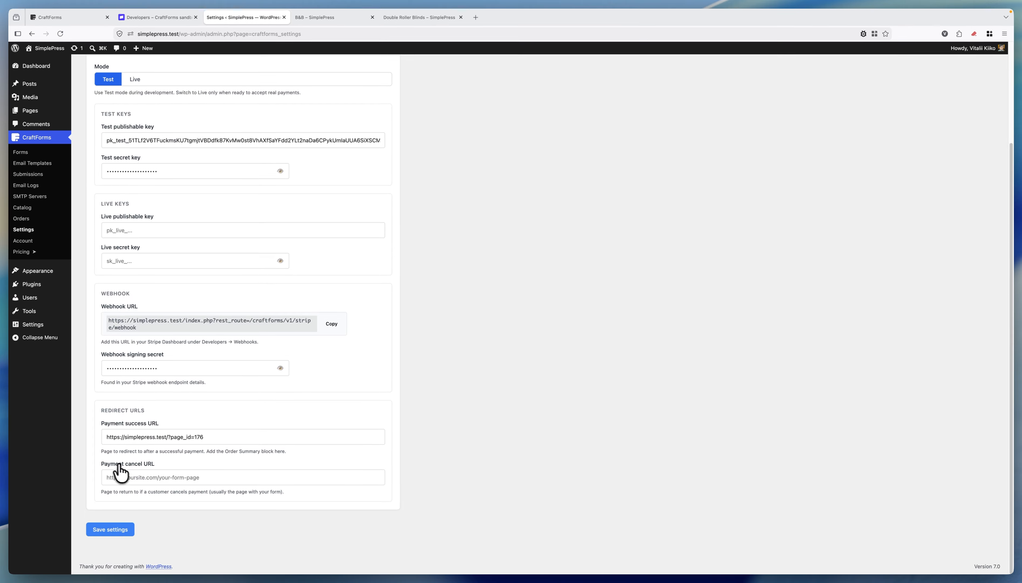
Step: Start a blank new page titled 'No, pls, don't go'
mouse_move(37, 94)
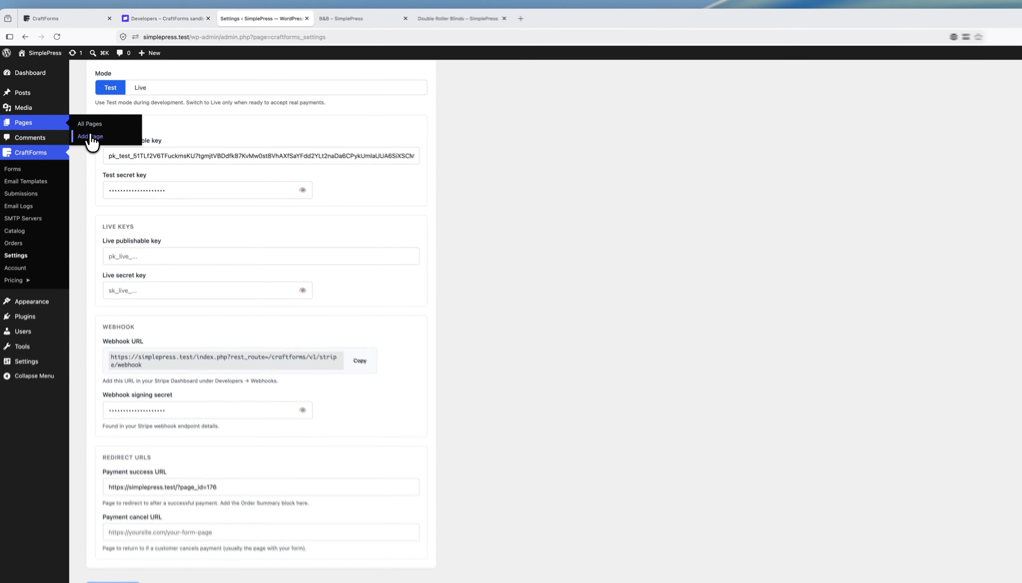
click(85, 123)
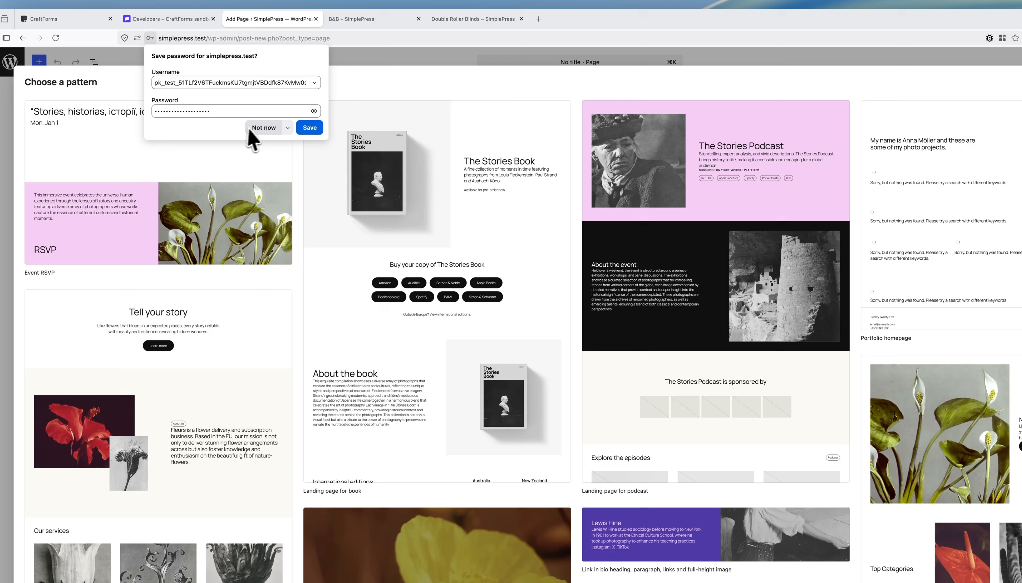
click(251, 130)
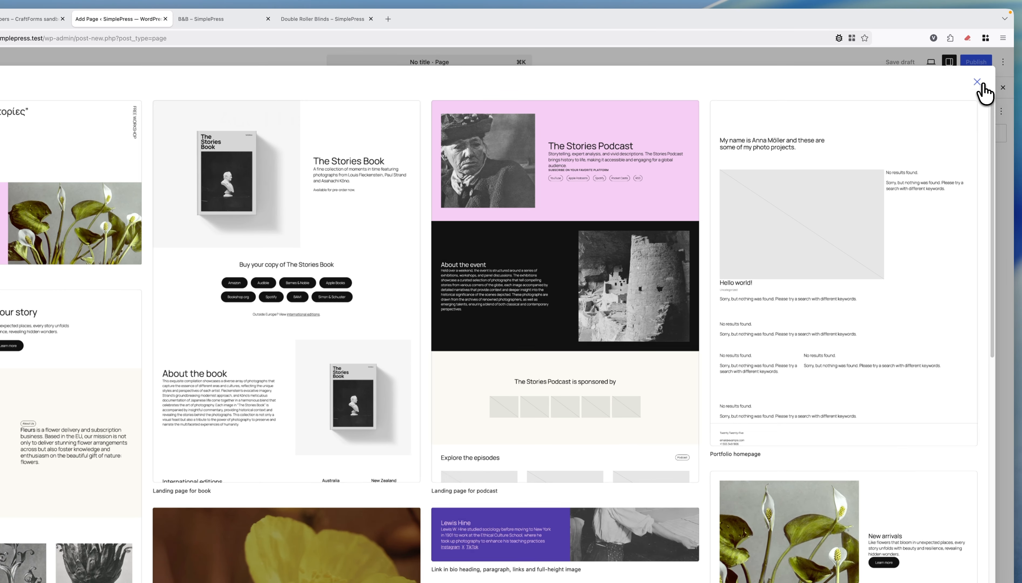
click(981, 92)
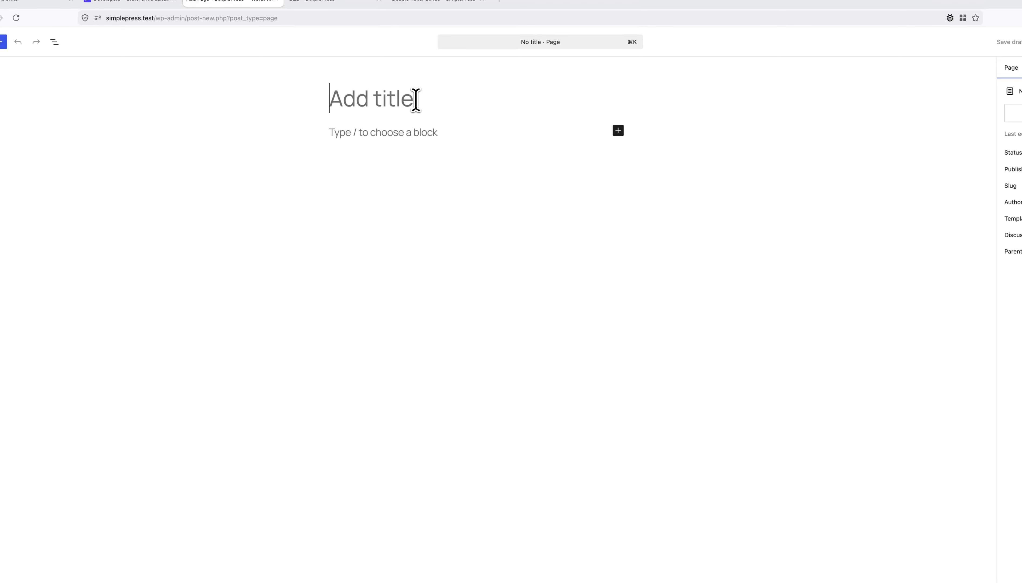
text(No, pls)
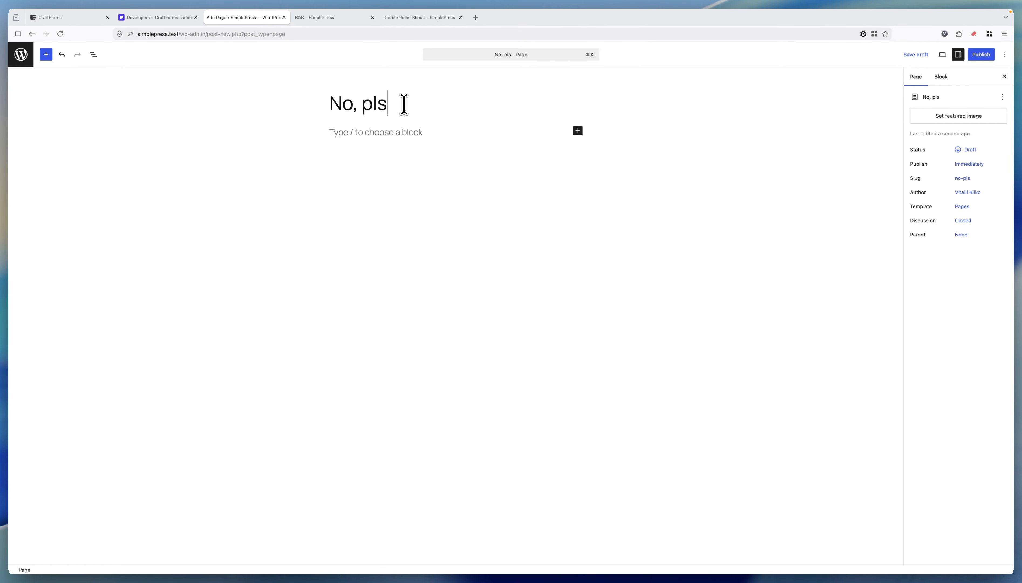
text(, don't go...)
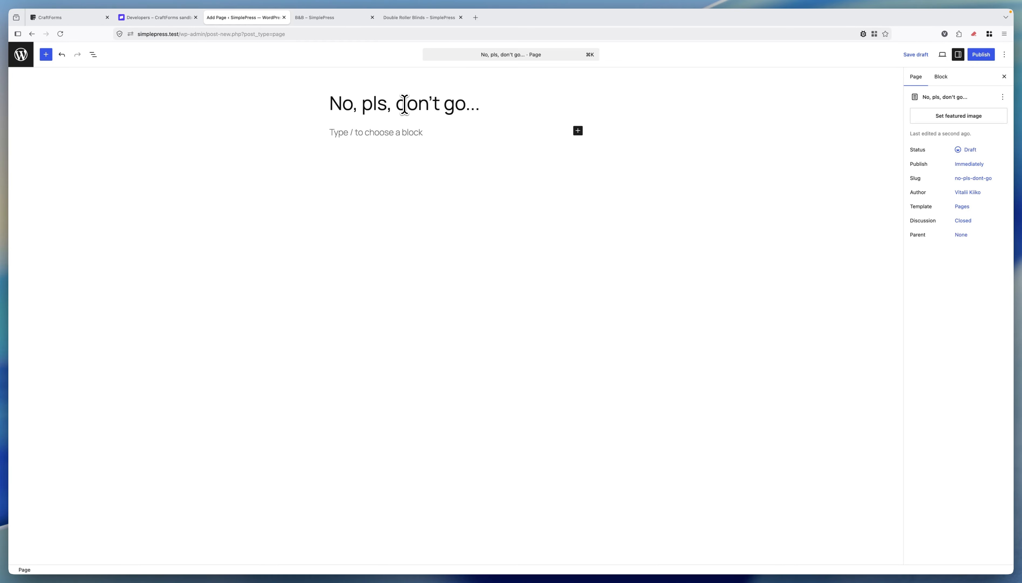
Step: Publish the page, copy its address, and go back to the pages list
click(980, 57)
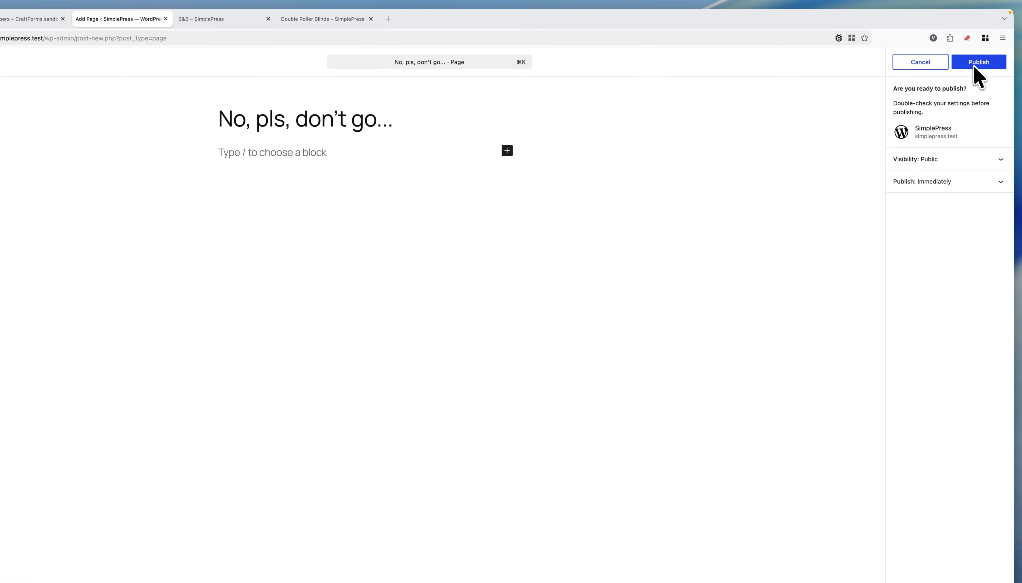
click(977, 63)
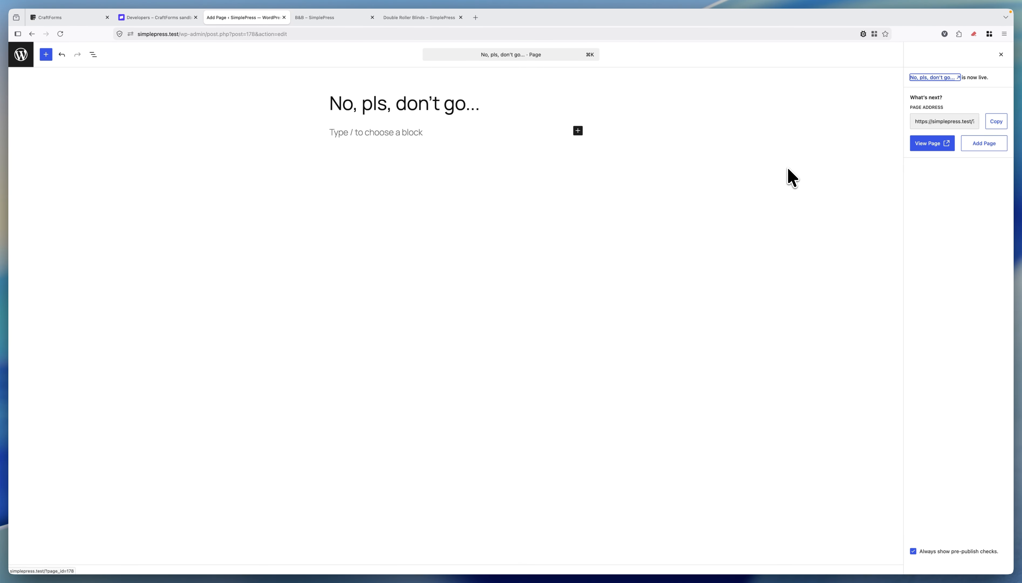
click(996, 122)
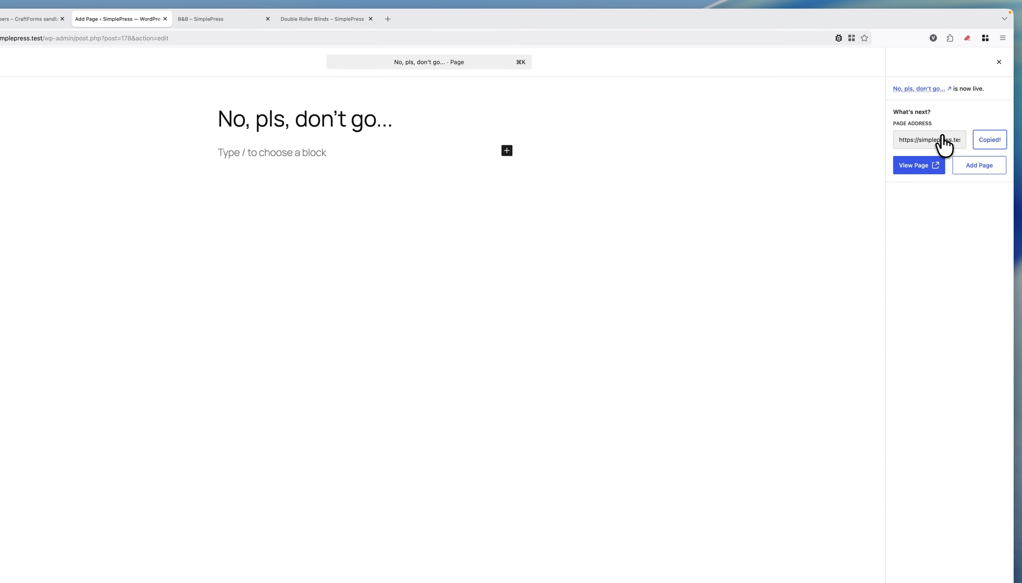
click(18, 39)
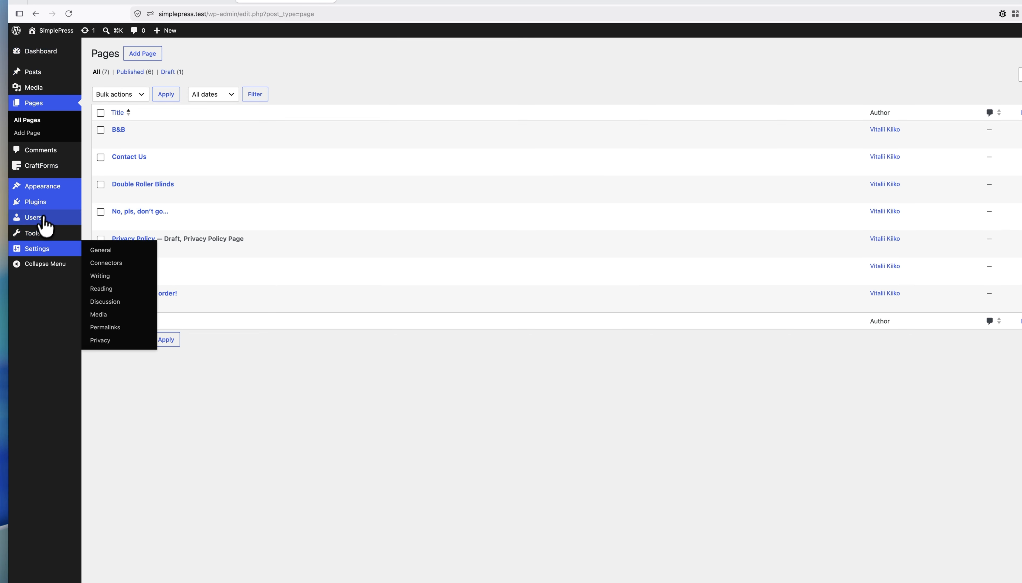
mouse_move(50, 166)
click(104, 253)
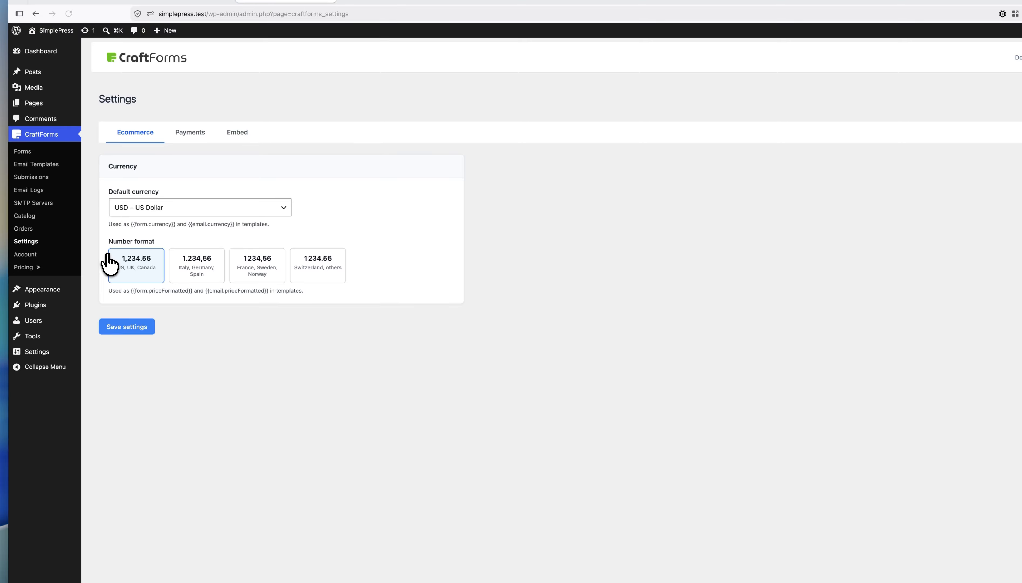
click(190, 134)
scroll(289, 368, down, 3)
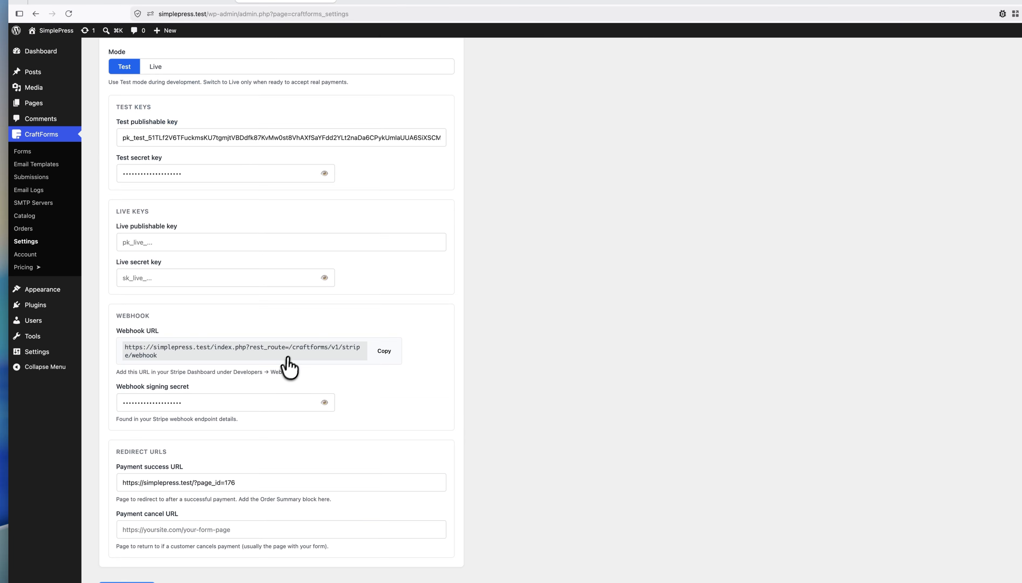
click(198, 529)
key(super+v)
click(134, 582)
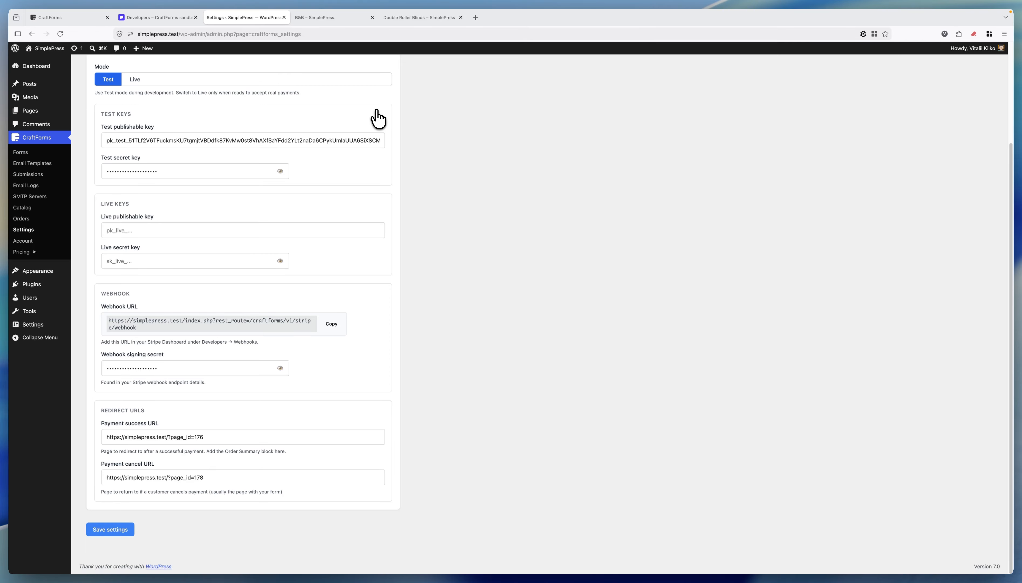
click(419, 17)
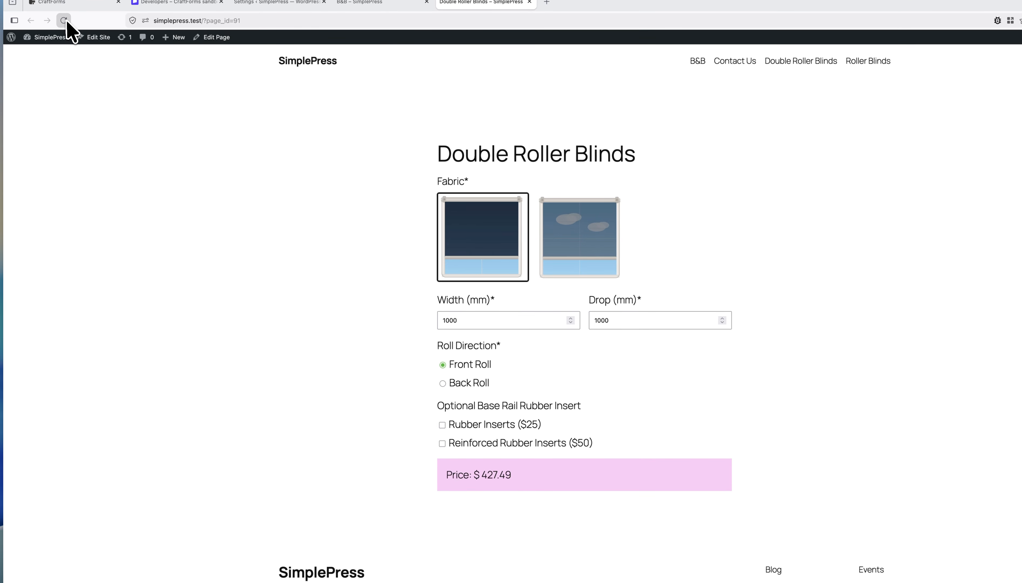
Step: Reload the Double Roller Blinds page to check its menu, then return to the CraftForms Settings tab
click(64, 20)
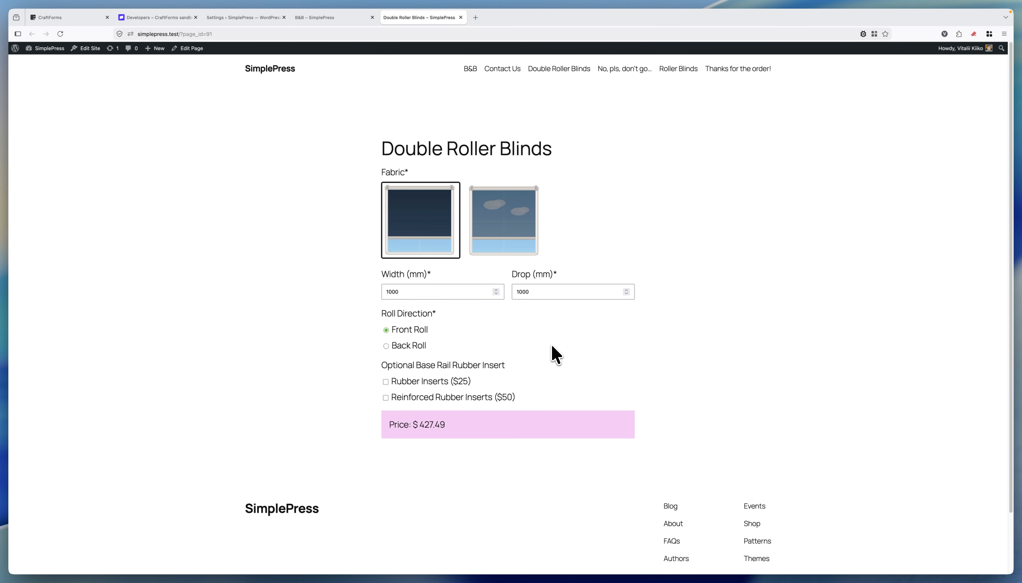
scroll(643, 329, down, 3)
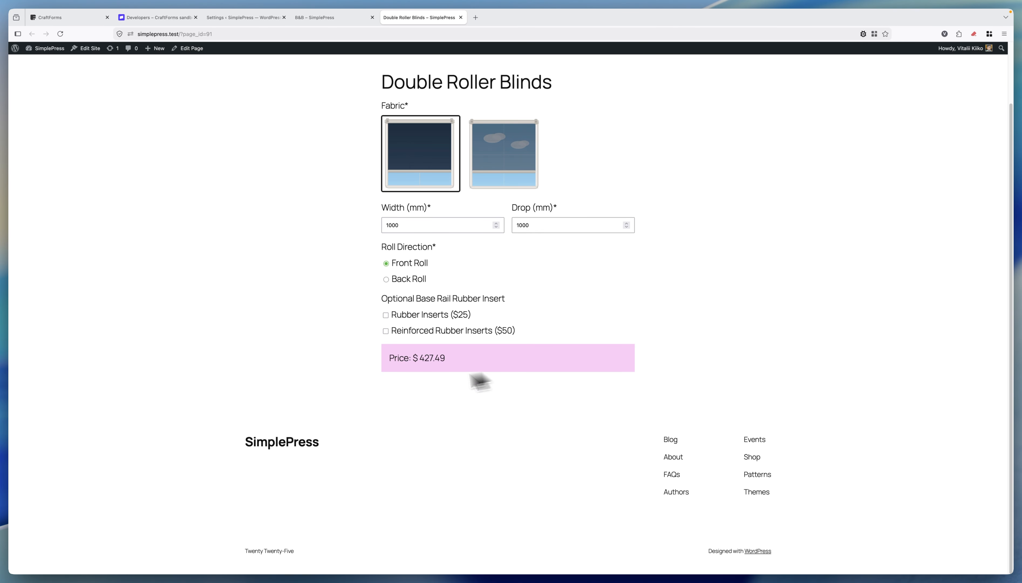
scroll(564, 320, up, 3)
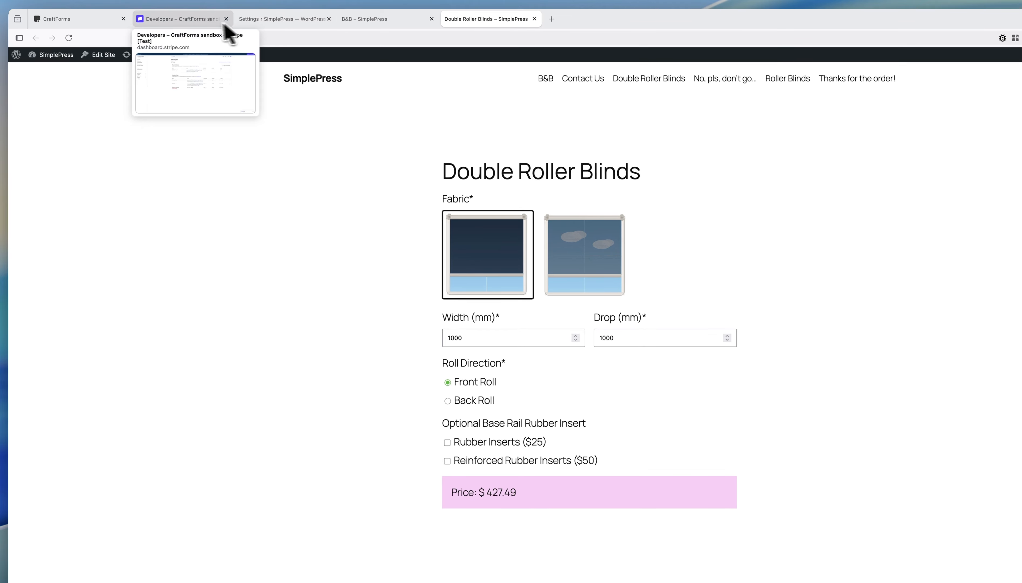
click(281, 18)
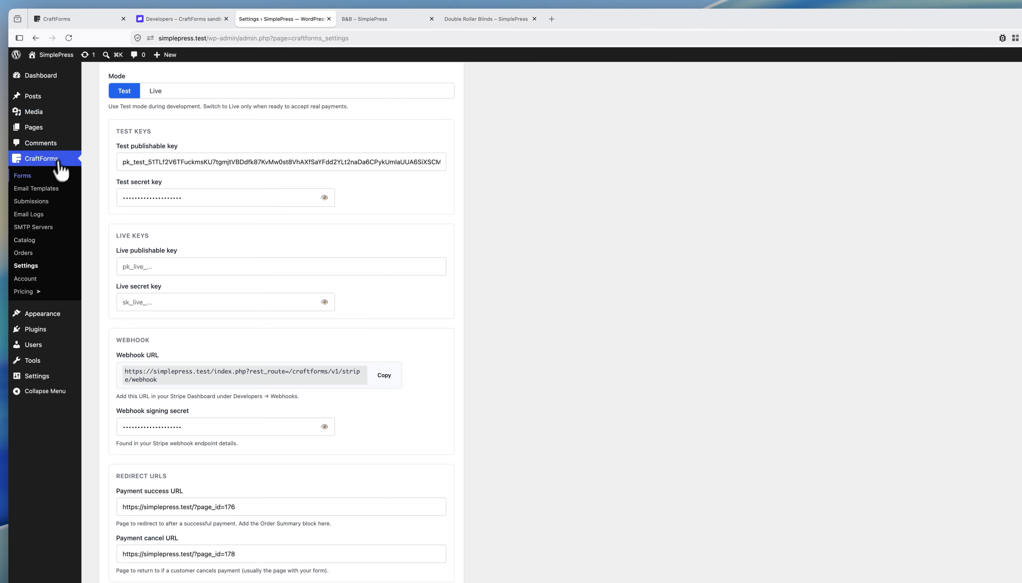
Step: Open the roller blinds form in the CraftForms editor
click(48, 175)
click(277, 128)
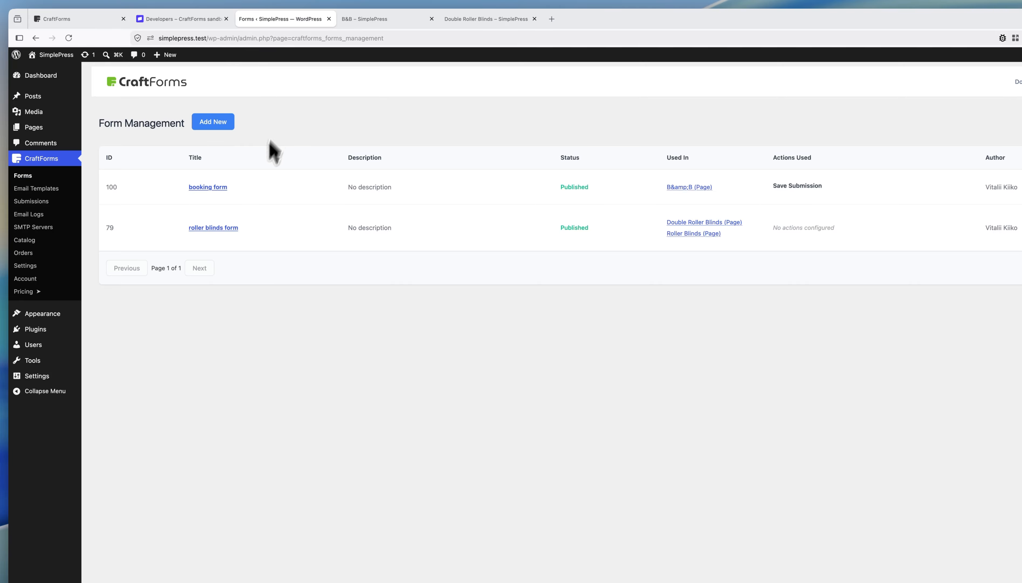
click(211, 228)
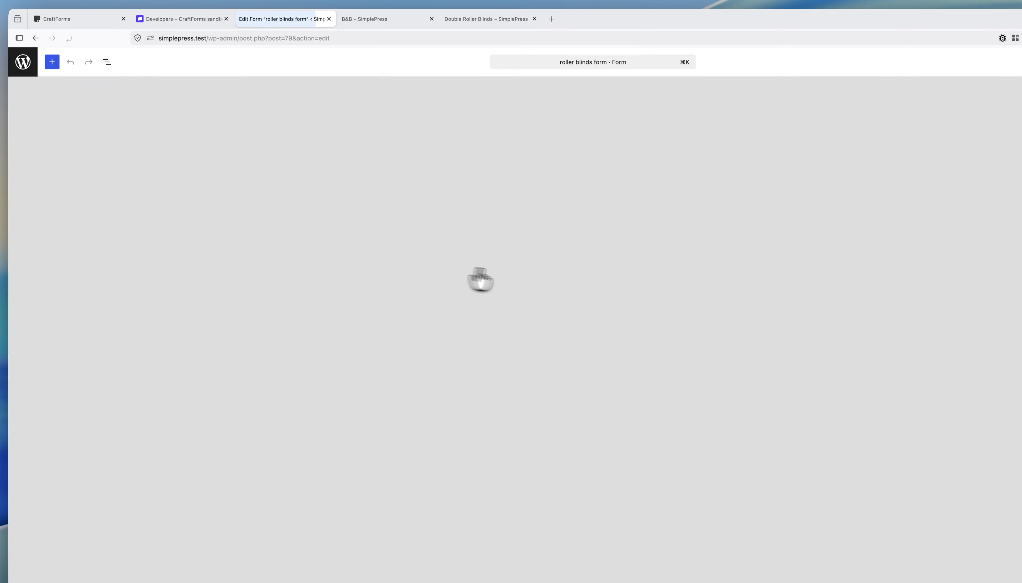
scroll(540, 284, down, 5)
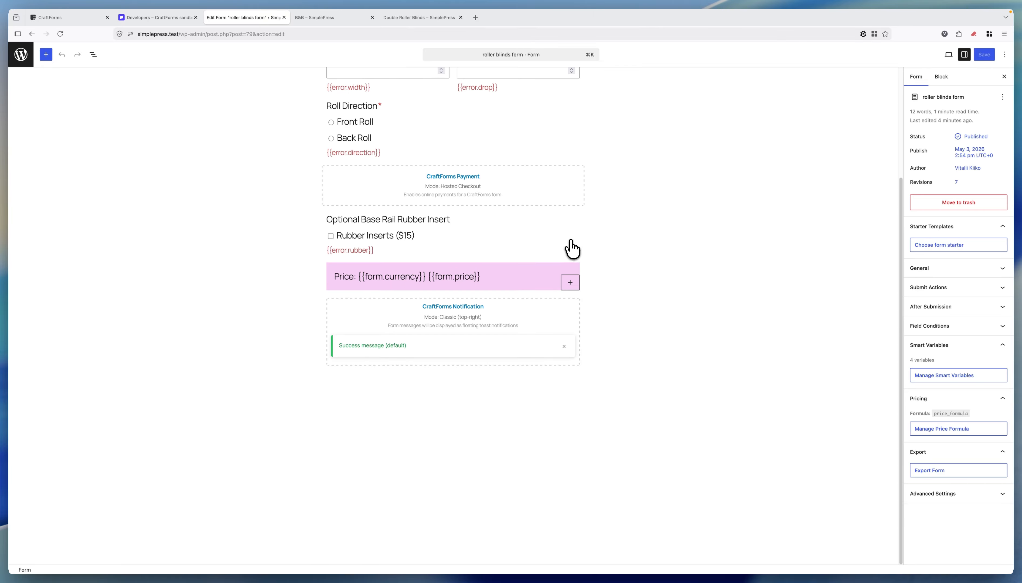
scroll(570, 246, up, 3)
scroll(568, 250, down, 1)
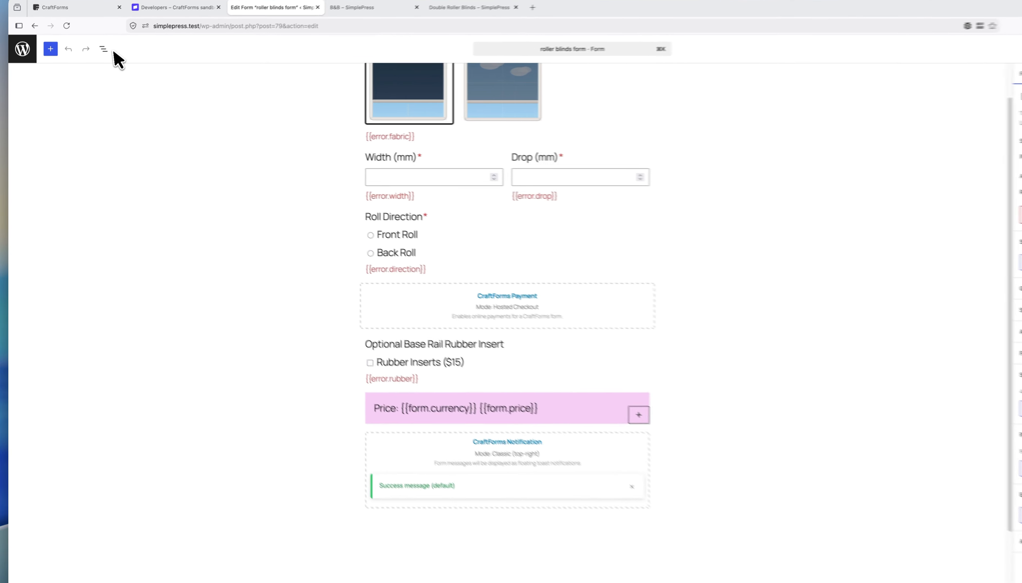
Step: Add a Submit Button block below the price box in the form's last group
click(93, 54)
click(15, 92)
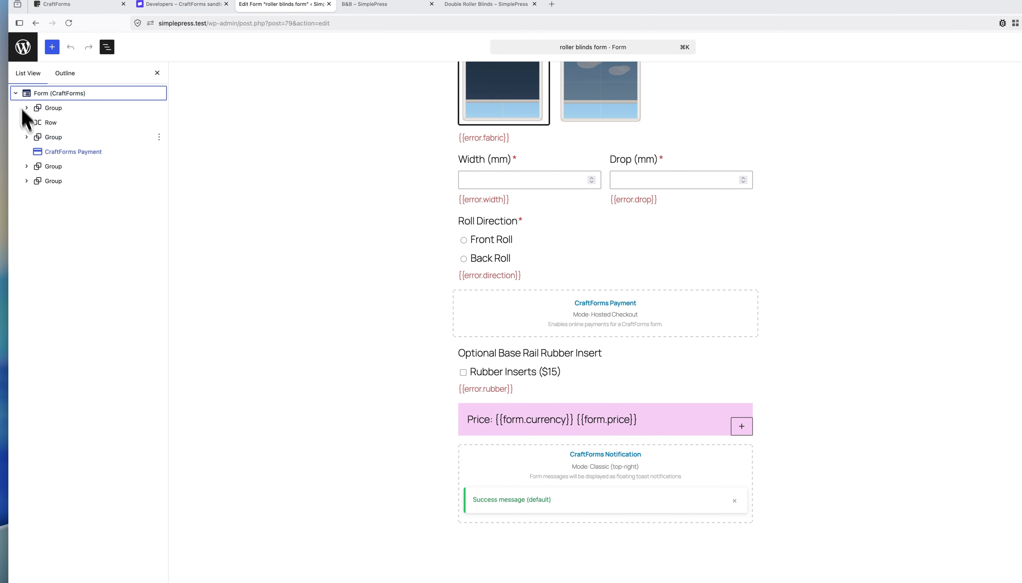
click(27, 181)
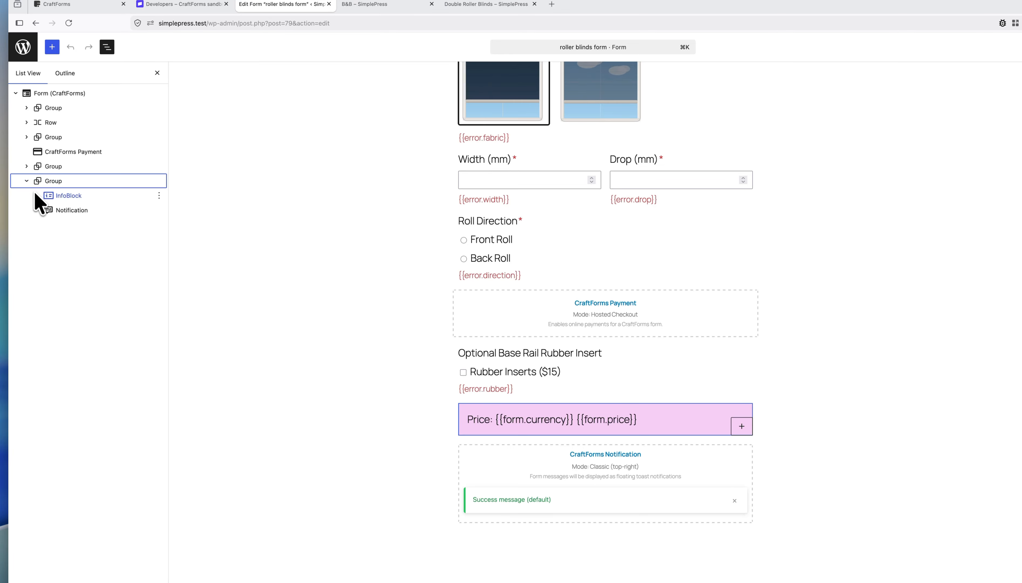
click(53, 48)
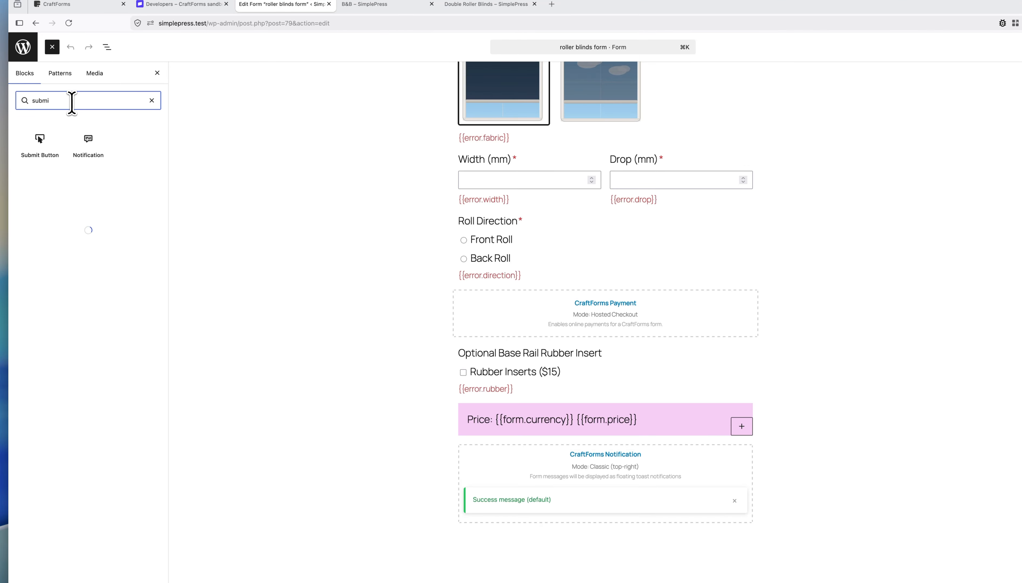
drag(39, 142, 539, 425)
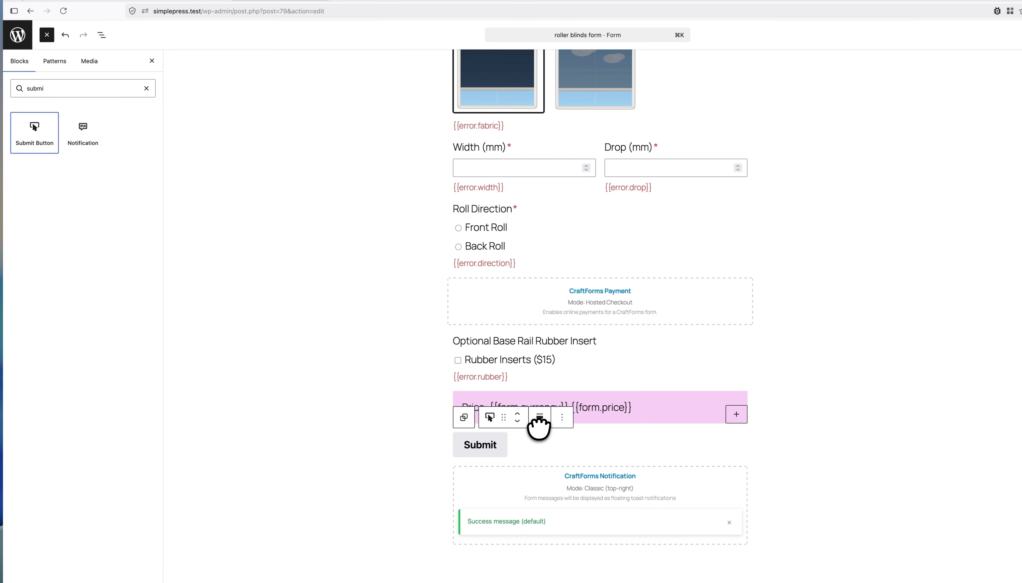
click(101, 37)
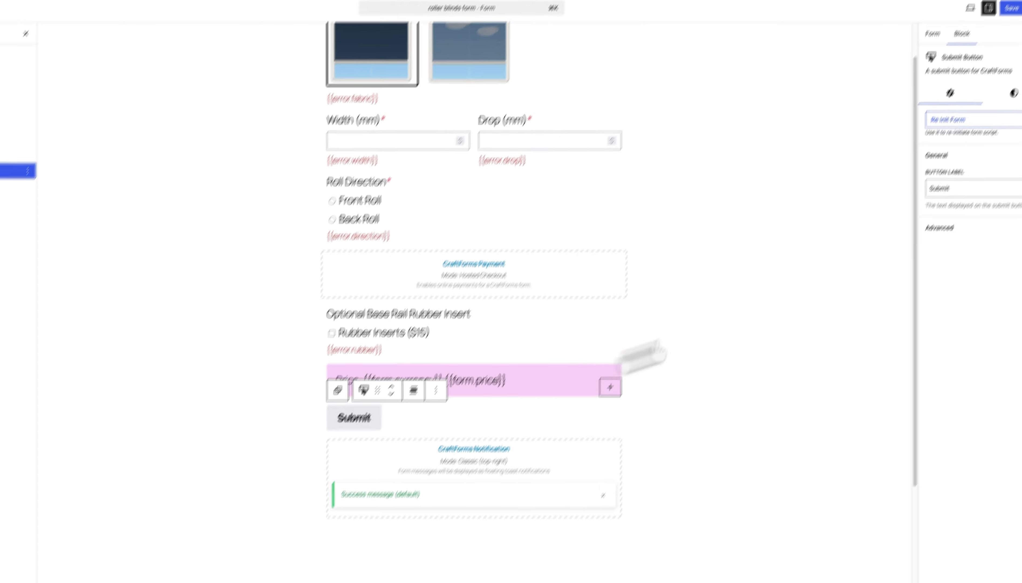
Step: Change the submit button label to 'Order', save the form, and view the live product page
double_click(939, 175)
text(orde)
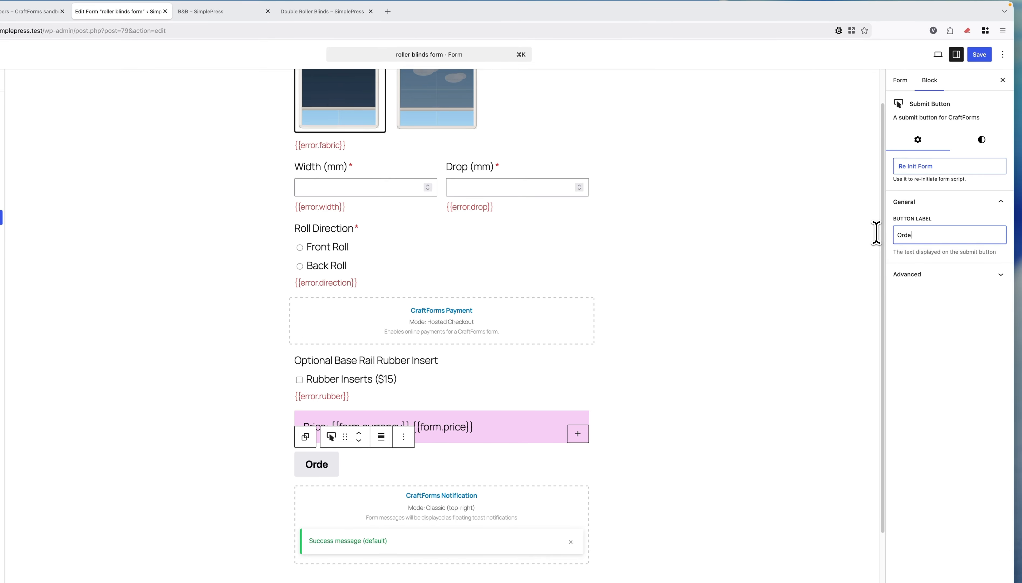
click(979, 55)
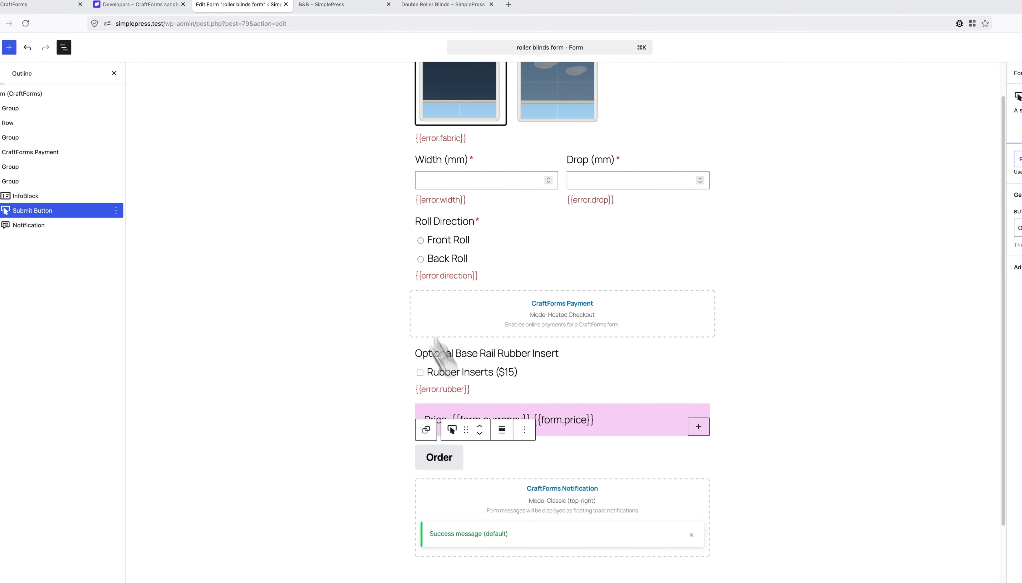
click(446, 6)
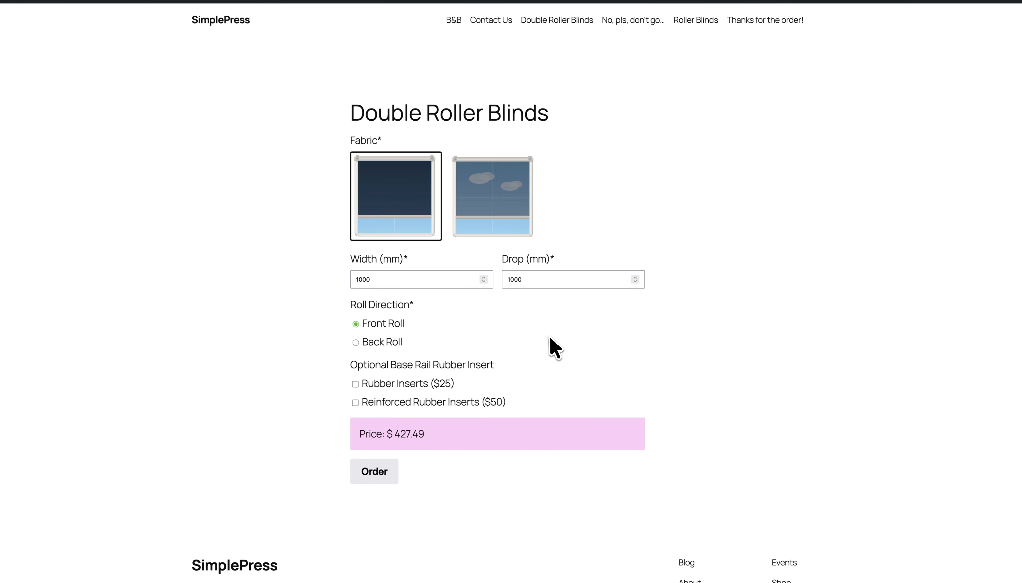
Step: Pick Sunscreen fabric, add Rubber Inserts ($25), and submit the $479.99 order
click(490, 209)
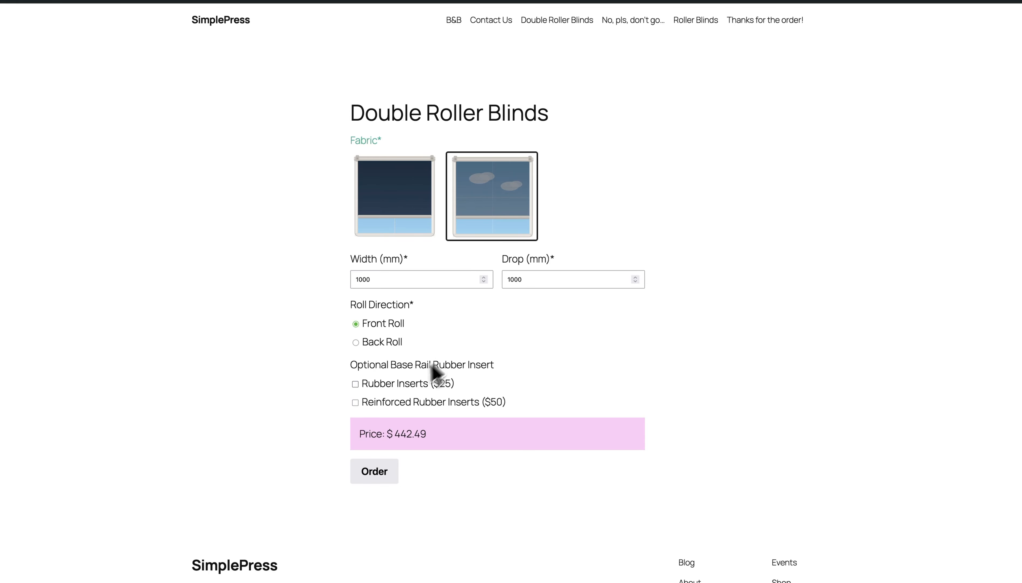
click(386, 385)
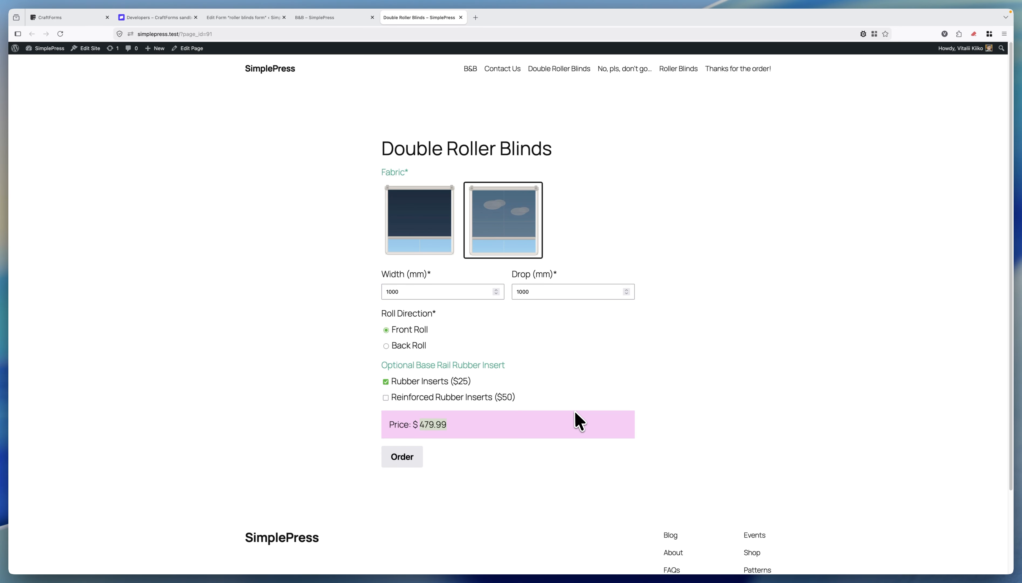
click(406, 456)
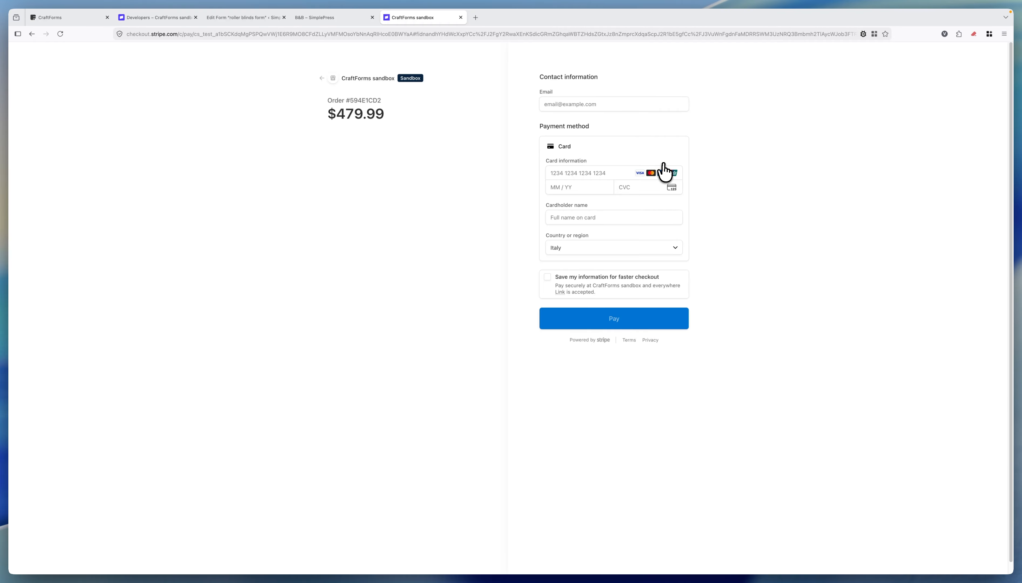
Step: Enter the contact e-mail and the Stripe test card details
click(609, 104)
text(s)
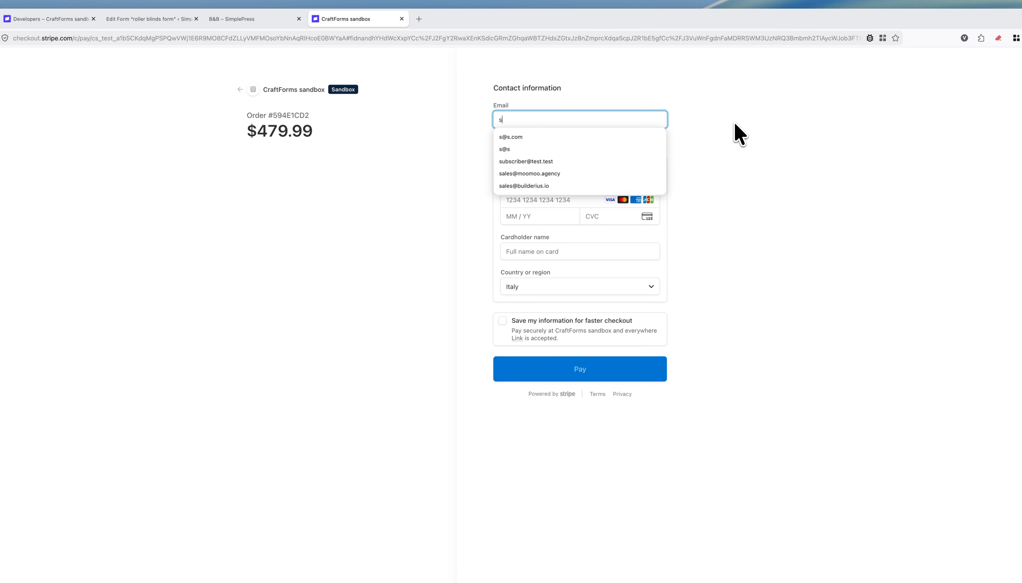
text(@s.com)
key(Tab)
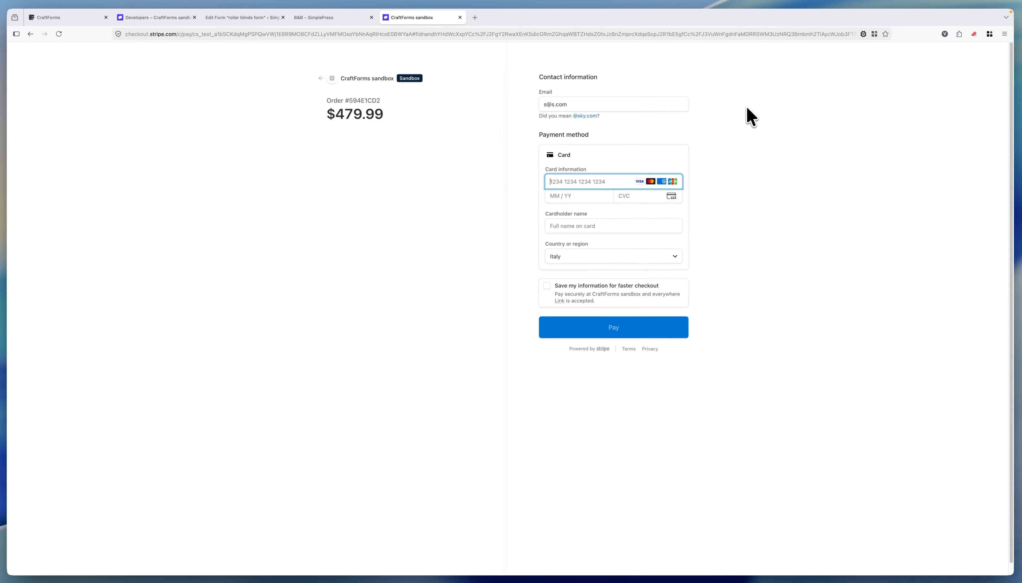
text(42)
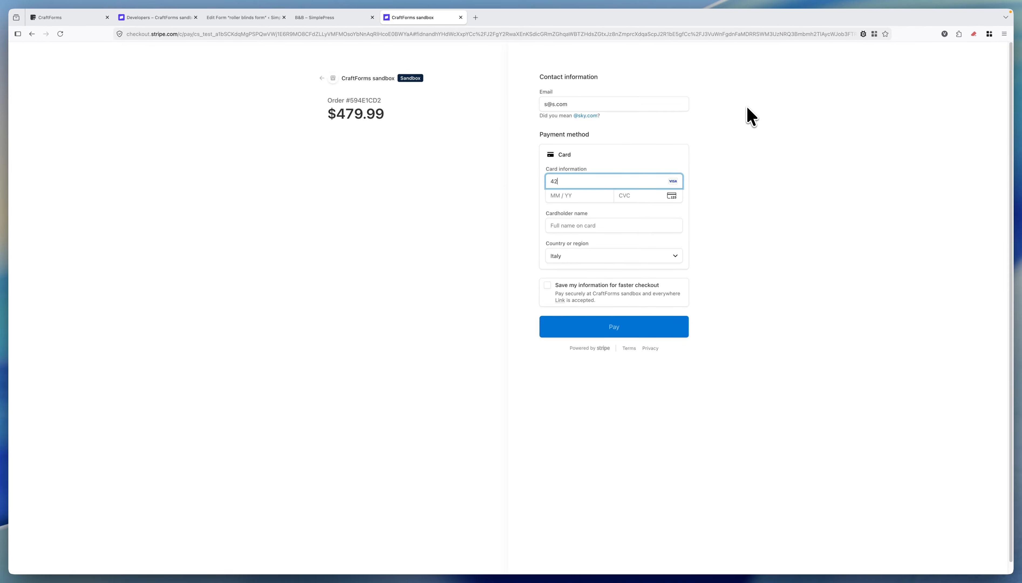
text(4242)
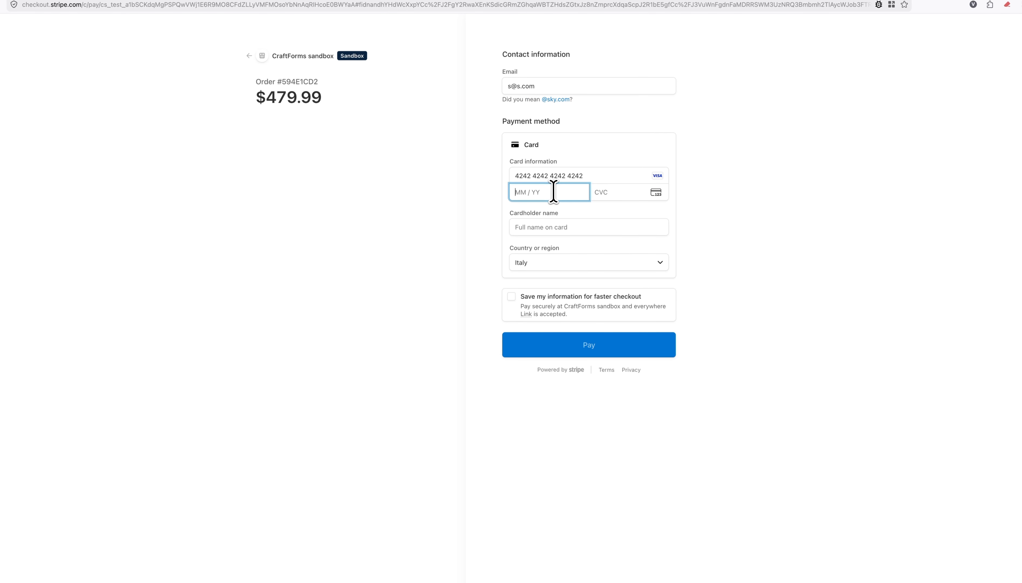
text(424242424211 / 27)
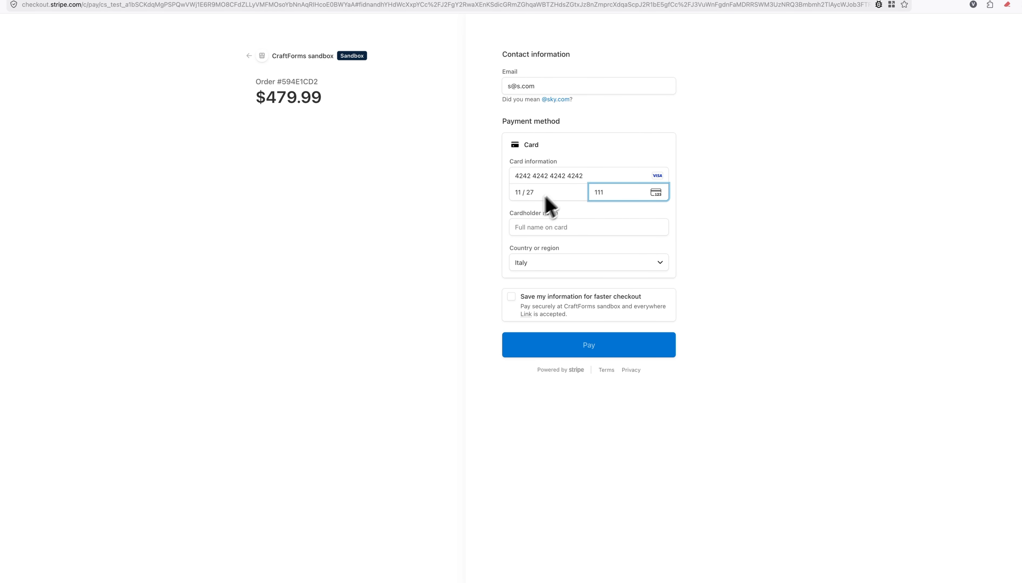
Step: Fill in the cardholder name and pay the $479.99 order
click(582, 226)
text(John Smith)
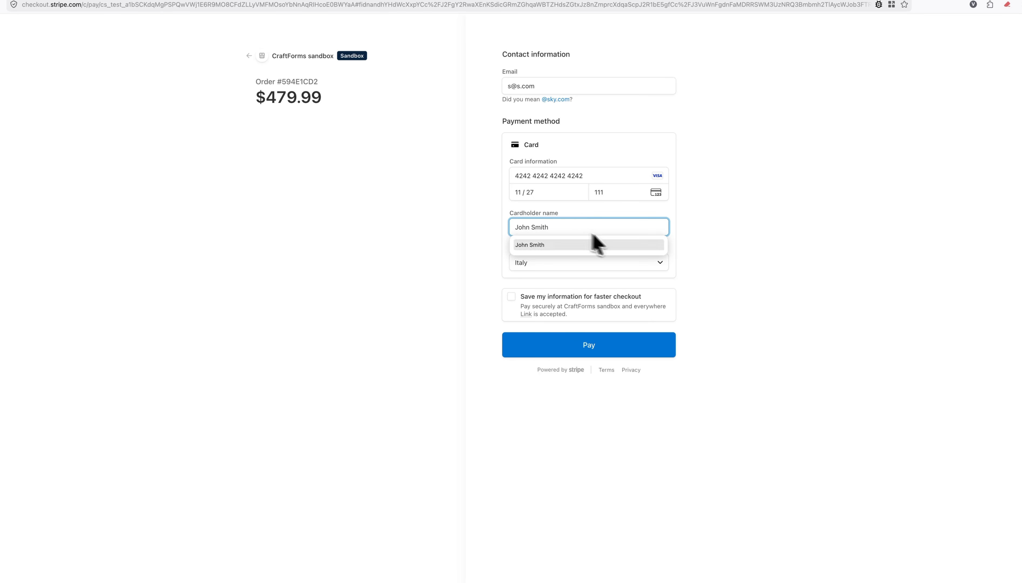
click(677, 246)
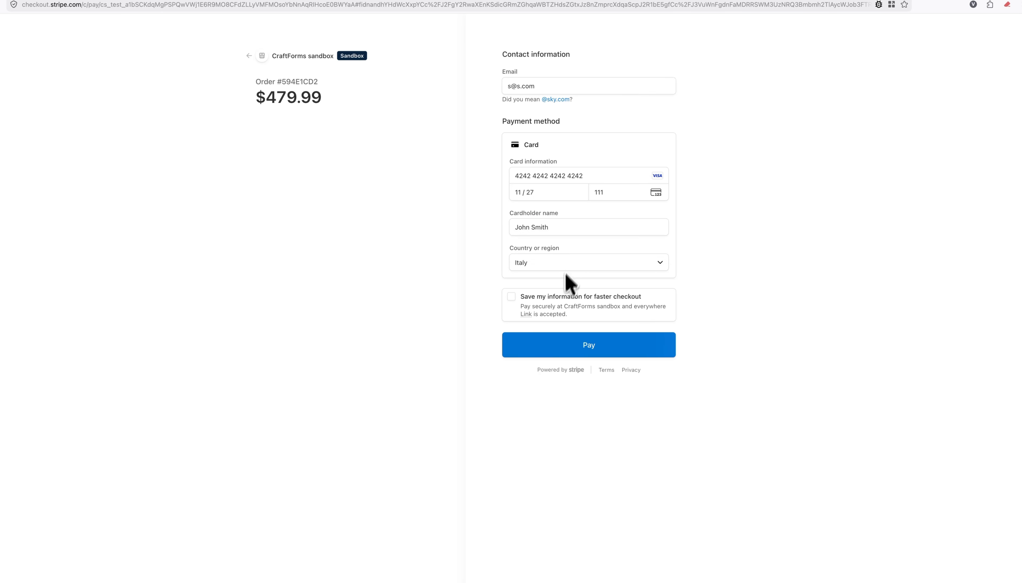
click(584, 350)
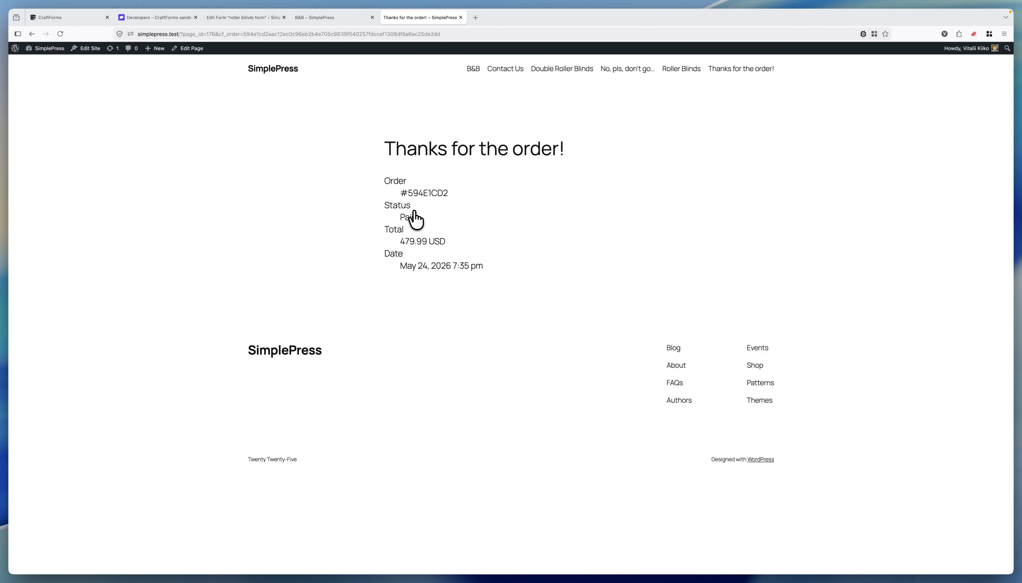
Step: Check the order reference on the thank-you page and its cf_order address parameter, then reopen the form editor
double_click(446, 193)
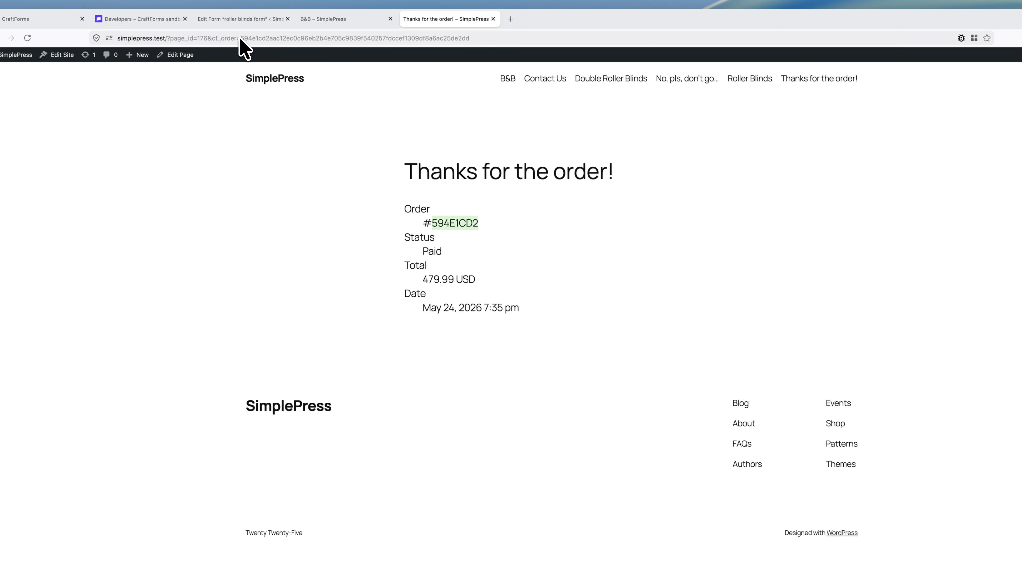
click(213, 37)
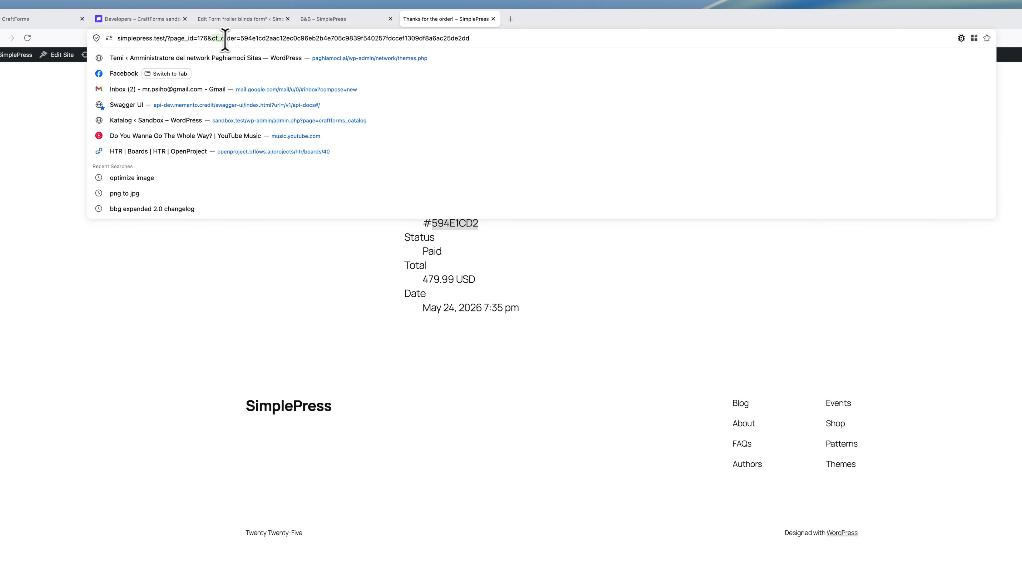
drag(212, 38, 483, 38)
click(599, 277)
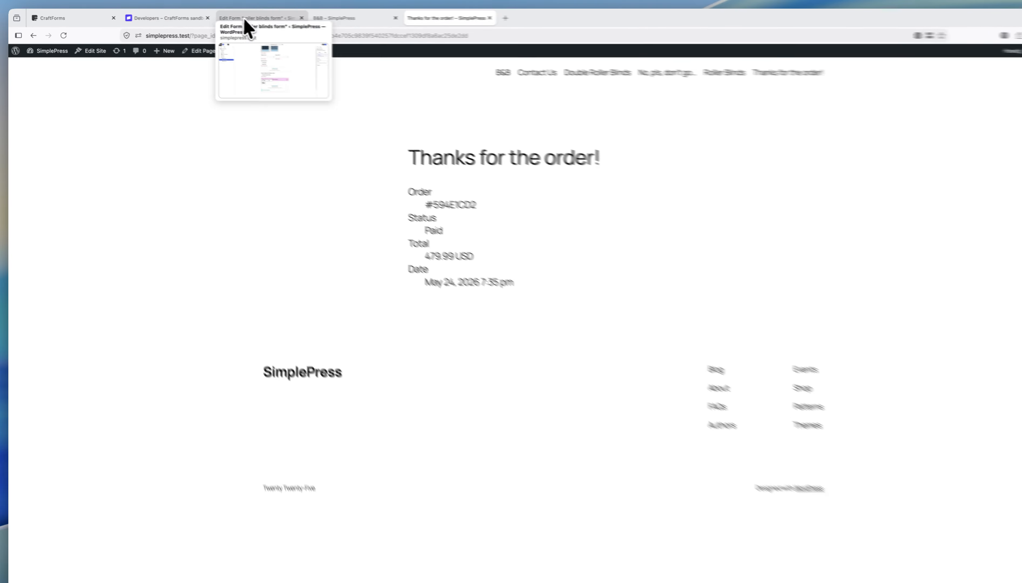
click(246, 21)
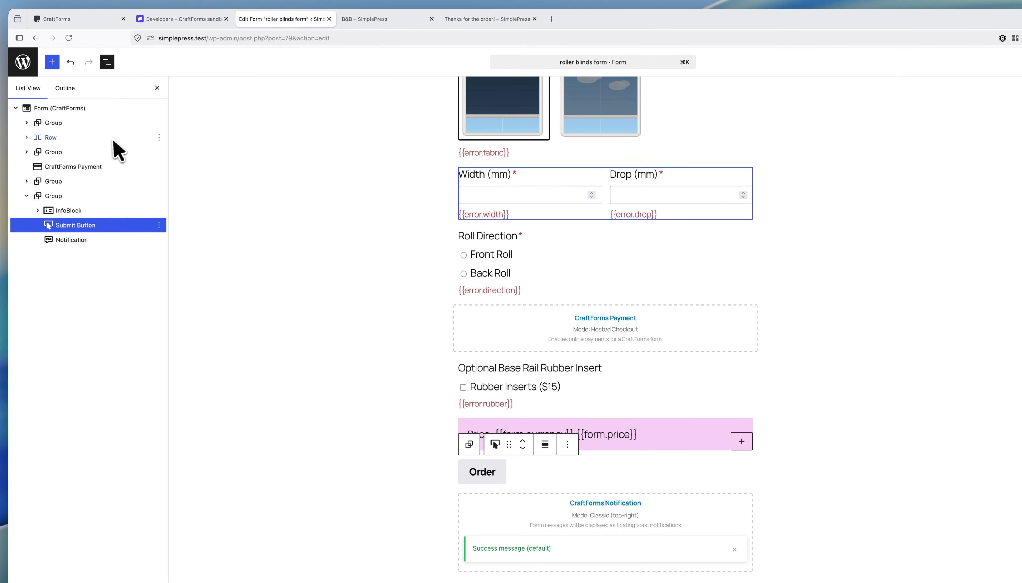
Step: In CraftForms Orders, verify the newest double roller blinds order shows Paid at USD 479.99
click(25, 67)
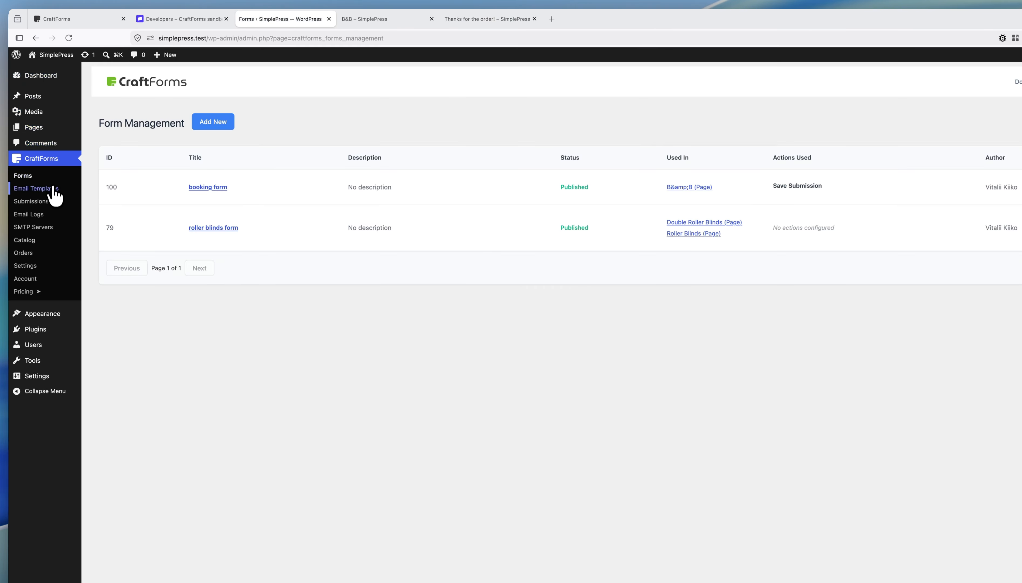
click(38, 253)
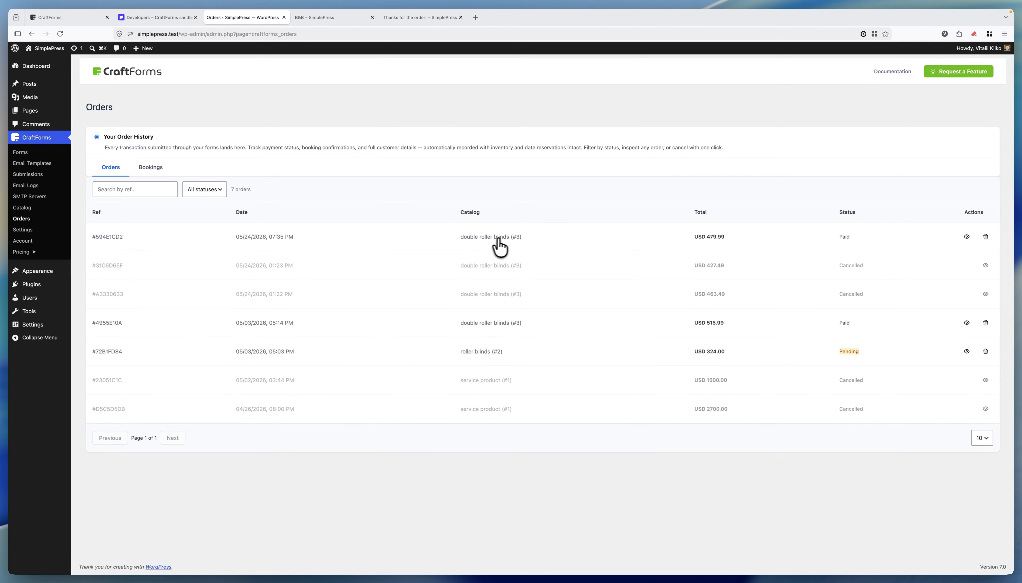
double_click(712, 239)
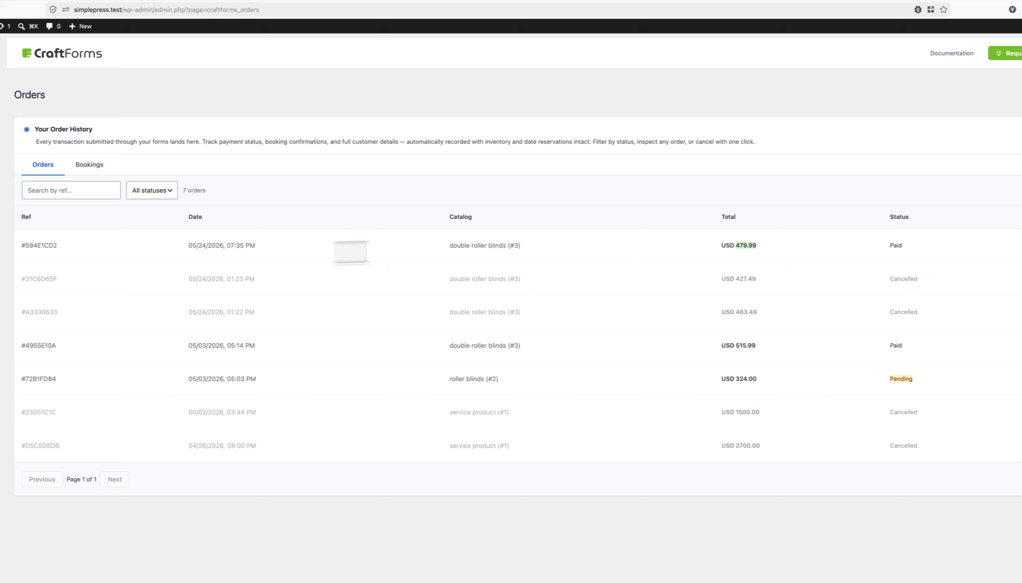
click(962, 249)
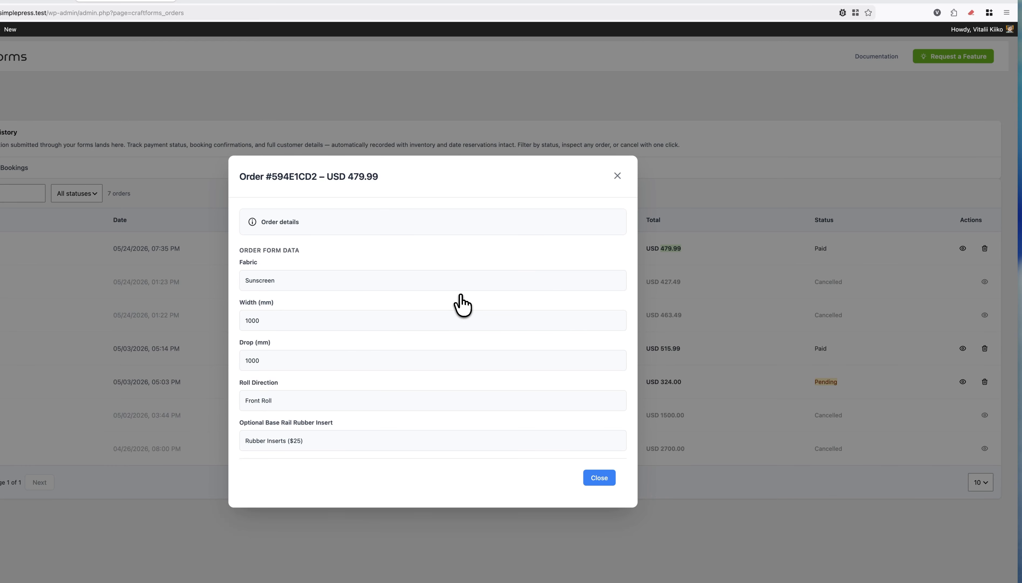
click(617, 176)
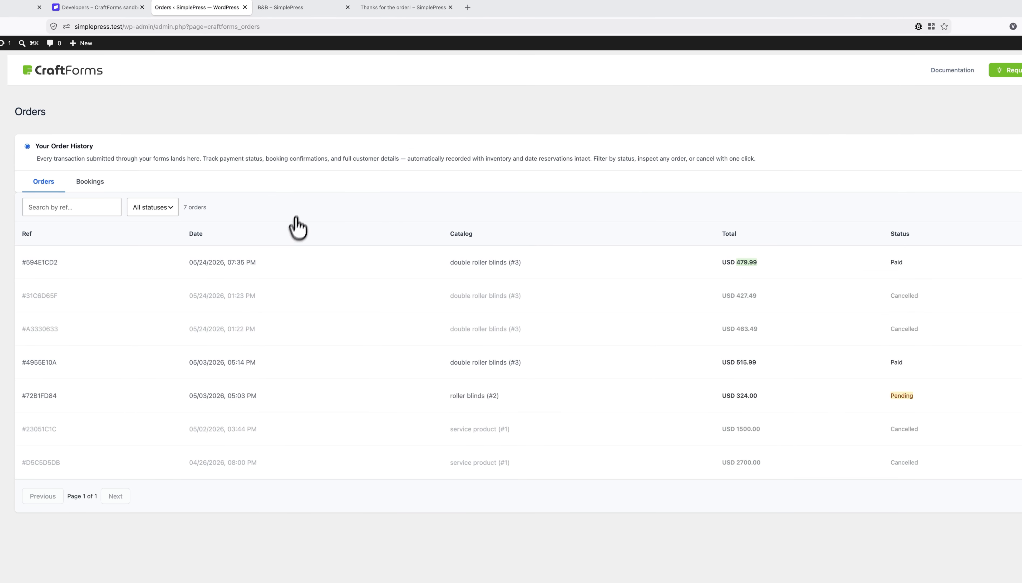
click(401, 8)
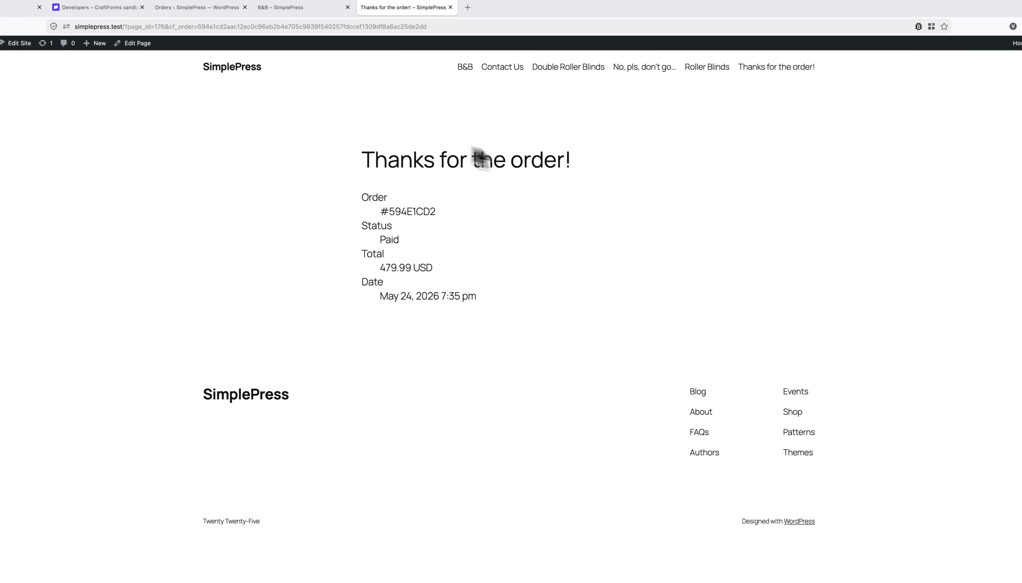
Step: Order Double Roller Blinds with default options ($427.49), then back out of Stripe Checkout
click(578, 67)
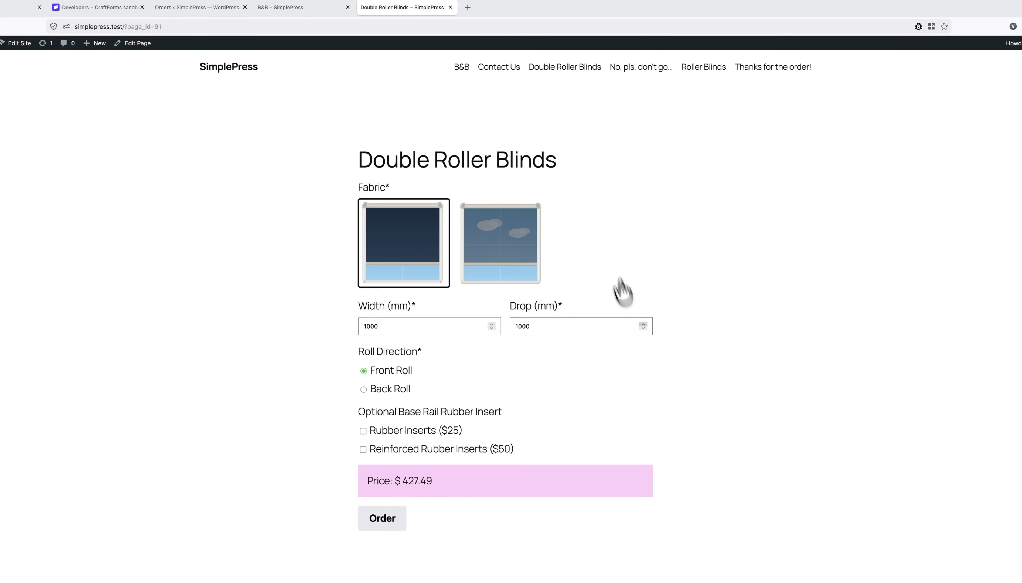
click(384, 522)
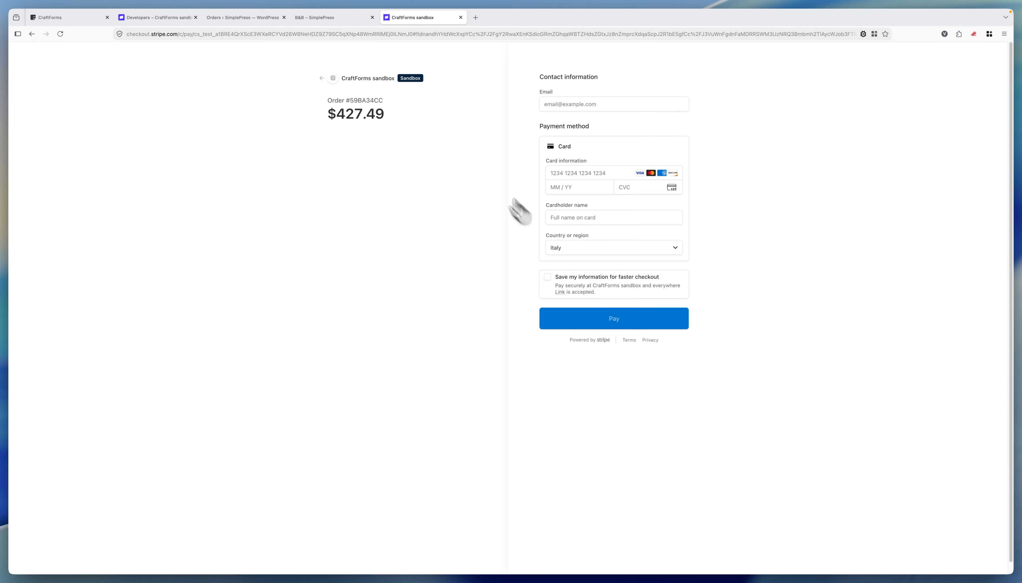
click(353, 78)
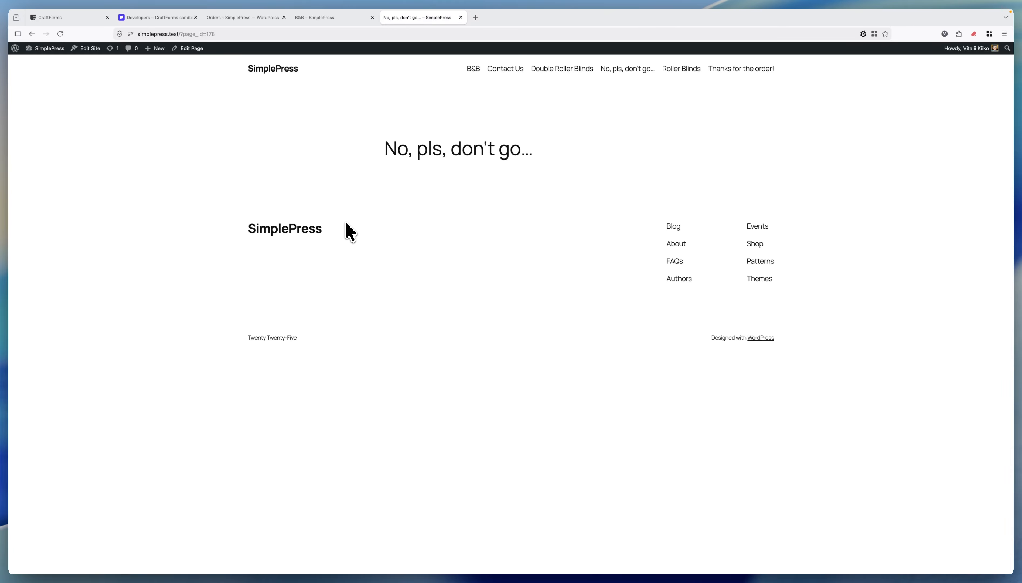
Step: Show the CraftForms Orders list, where the USD 427.49 order is now marked Cancelled
click(233, 17)
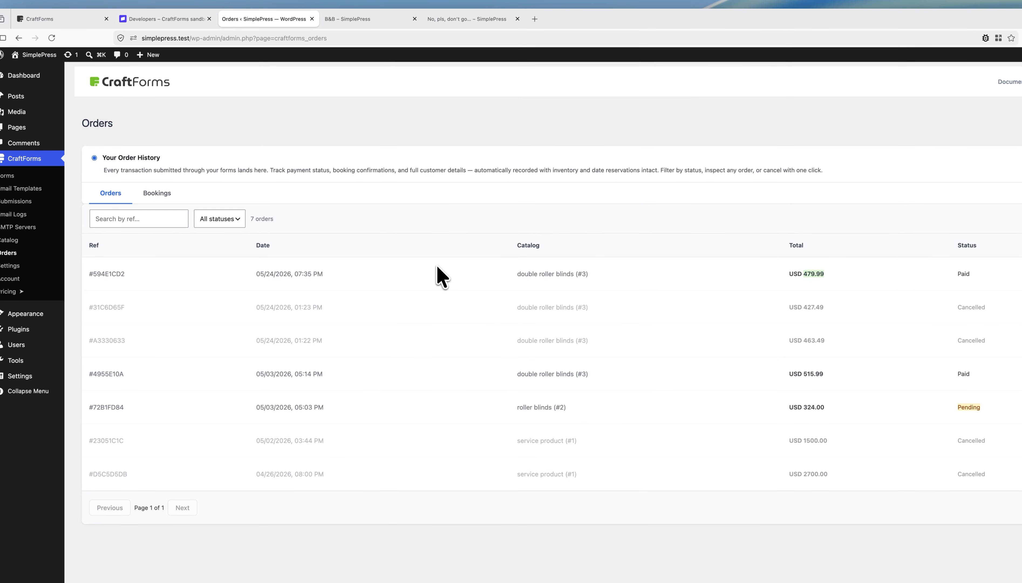